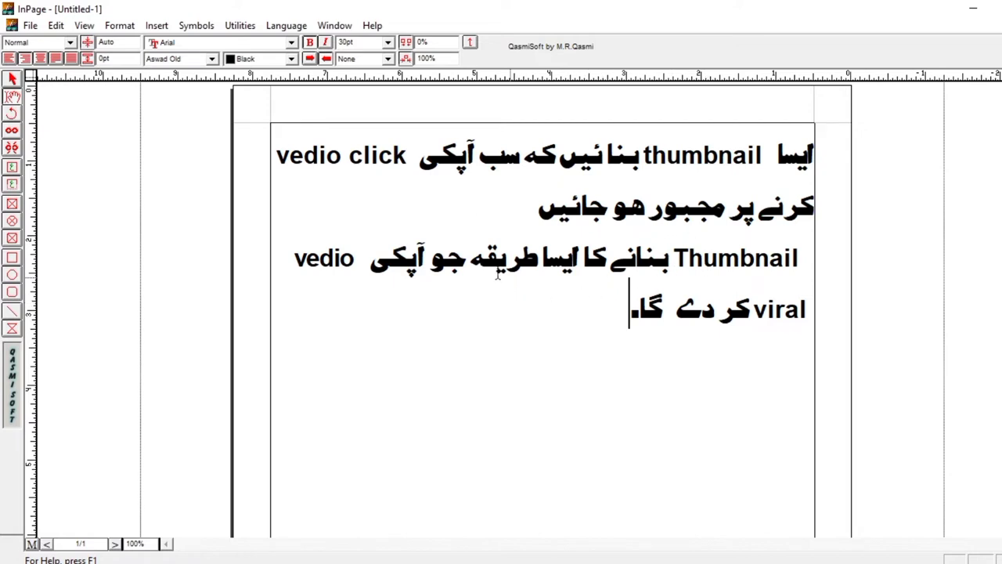
pyautogui.click(29, 27)
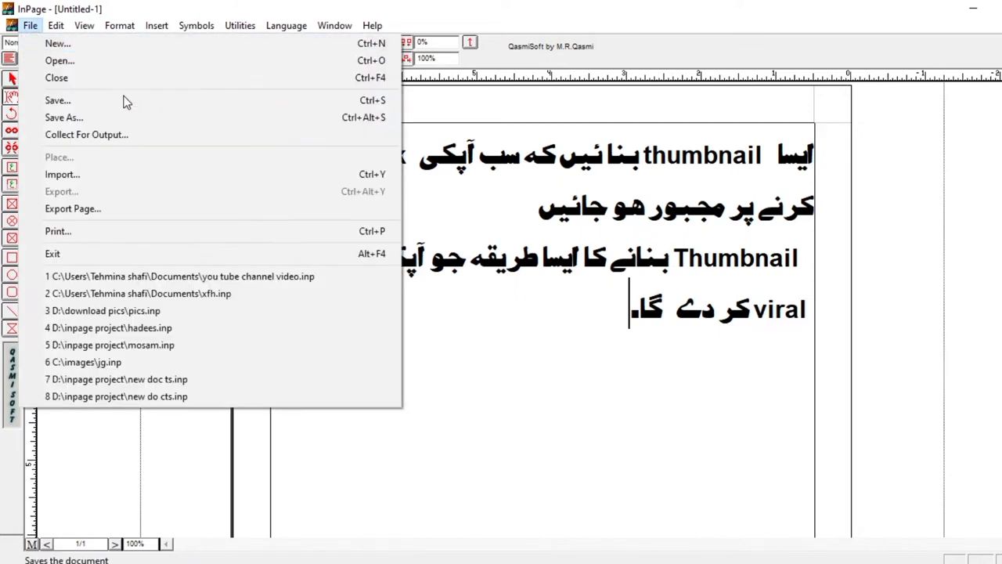
pyautogui.click(142, 219)
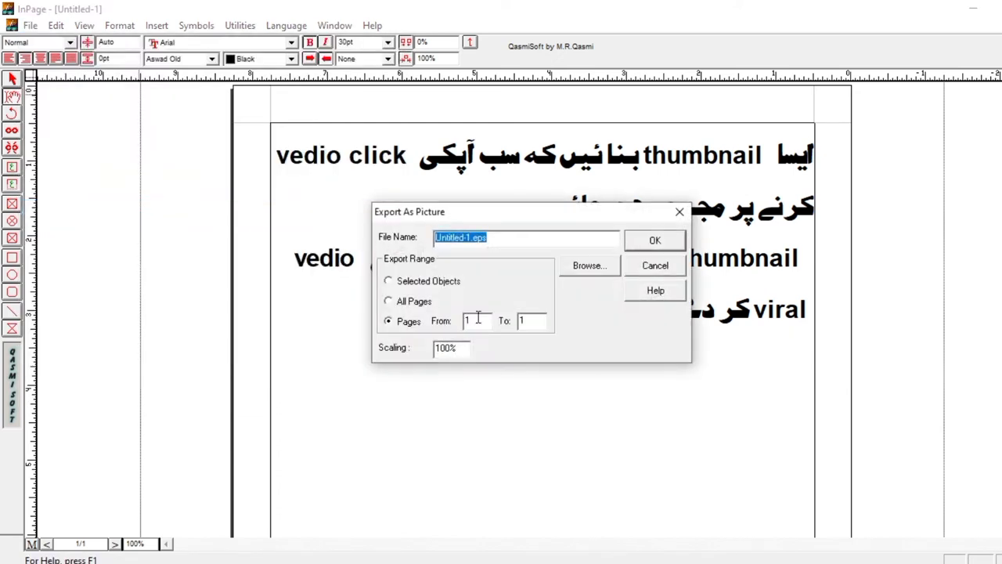
pyautogui.click(589, 269)
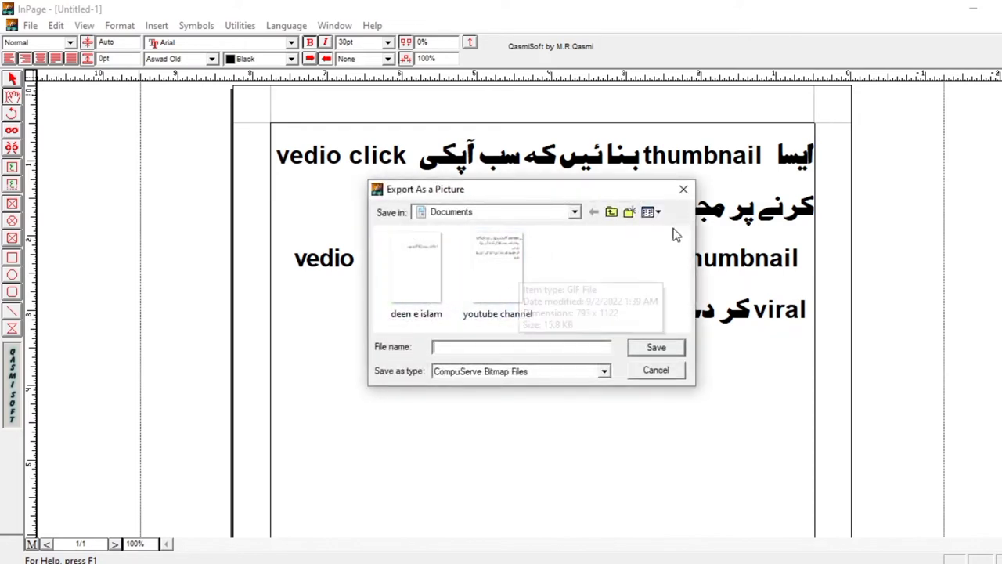
pyautogui.click(604, 371)
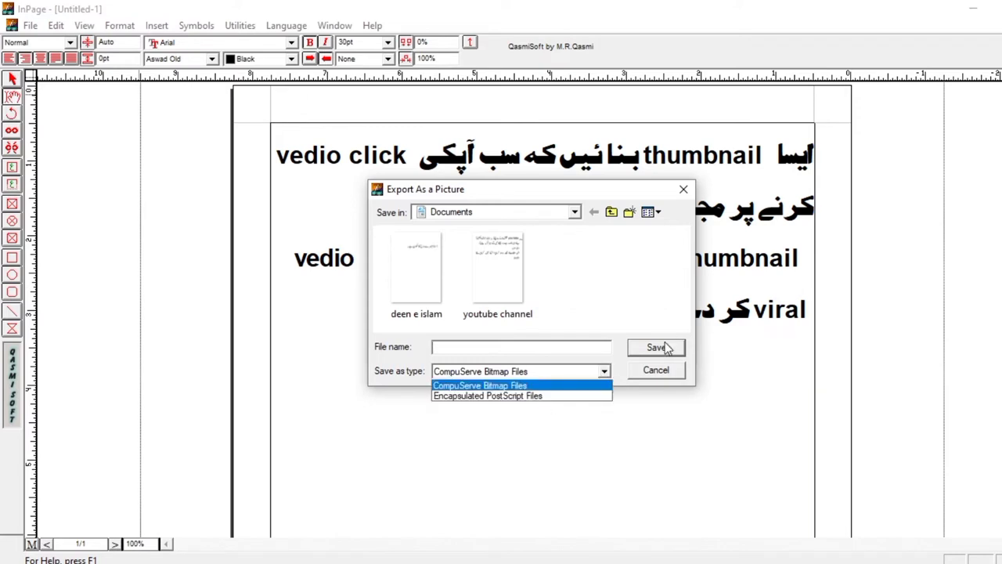
pyautogui.click(595, 395)
pyautogui.click(647, 346)
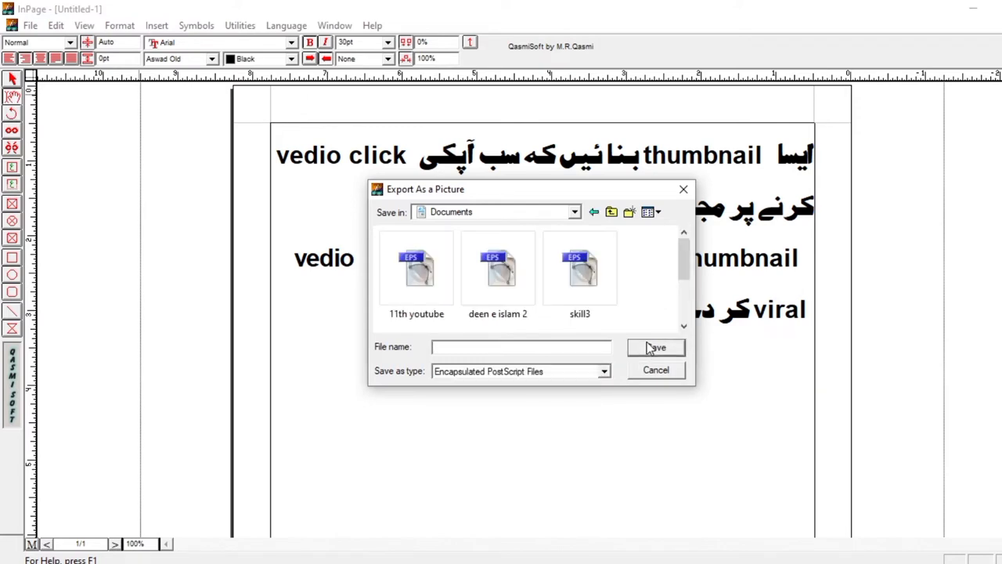
pyautogui.click(682, 194)
pyautogui.click(680, 213)
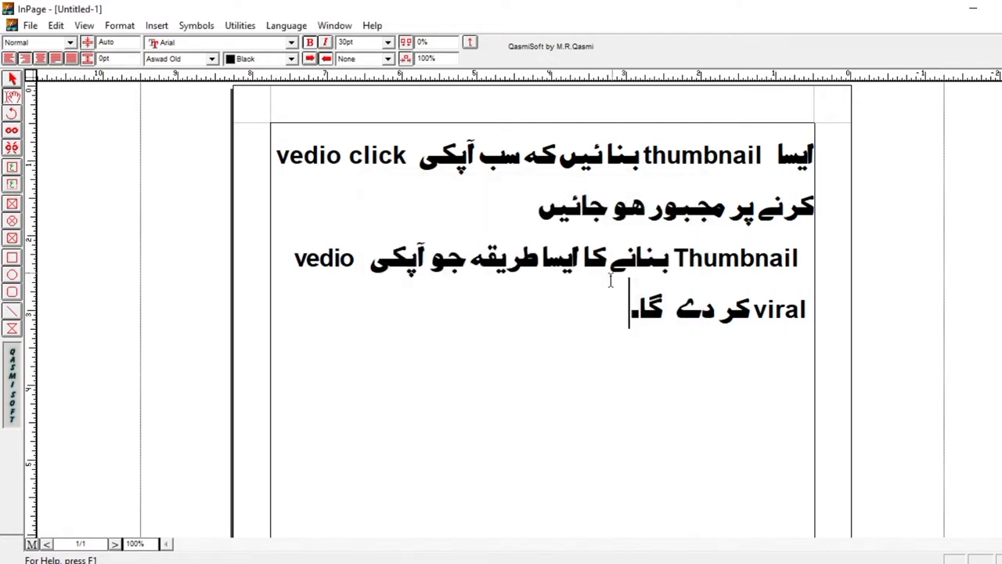
# Step: Hide InPage and create Untitled-1: 14 × 8 in, 300 ppi, CMYK Color, white contents
pyautogui.click(975, 13)
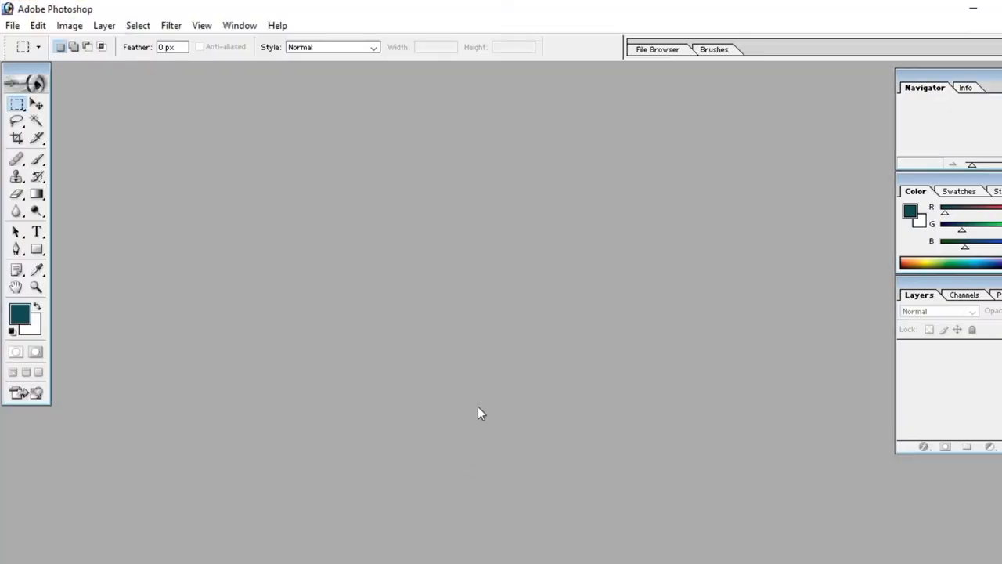
pyautogui.hotkey('ctrl', 'n')
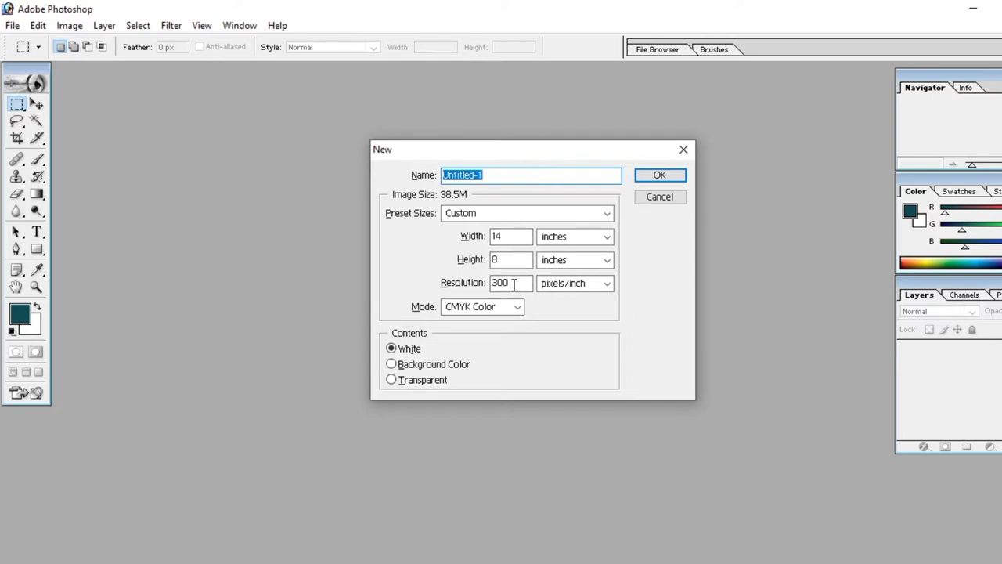
pyautogui.click(518, 308)
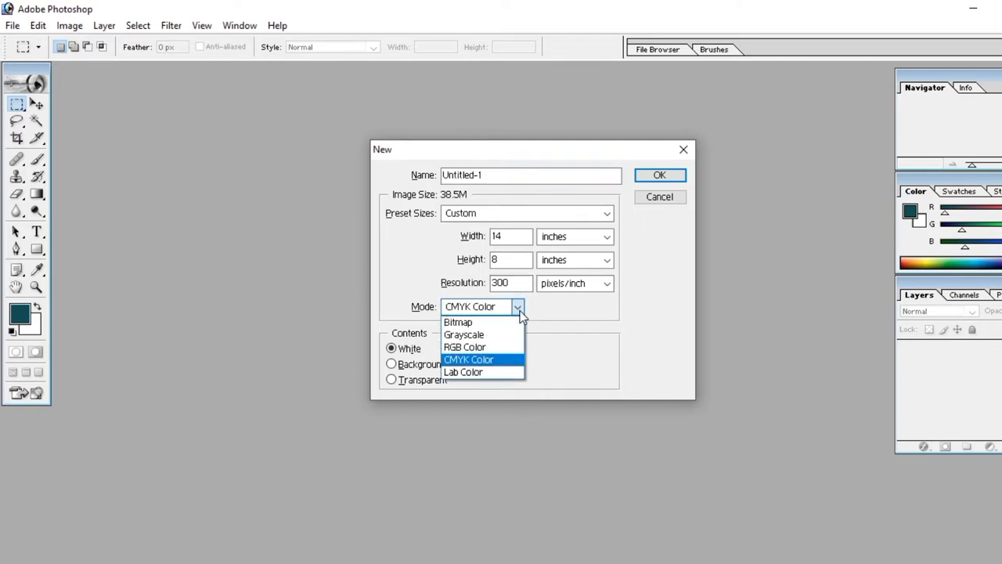
pyautogui.click(501, 365)
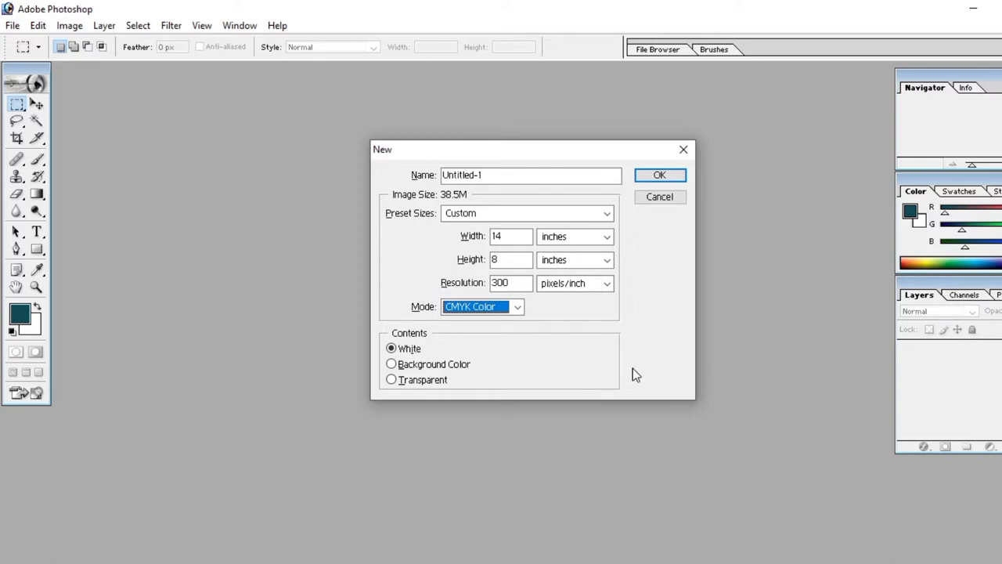
pyautogui.click(660, 174)
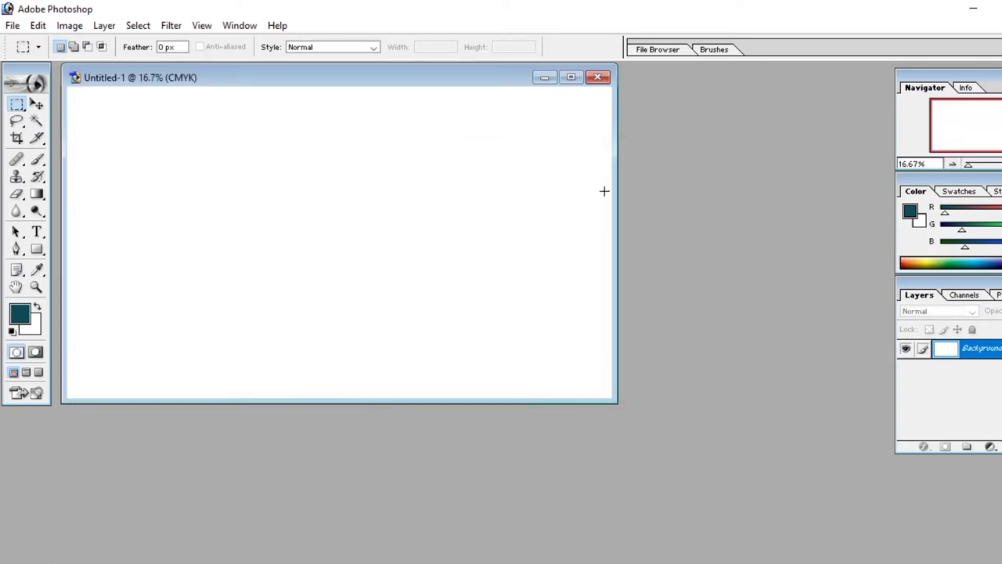
pyautogui.moveTo(428, 83); pyautogui.dragTo(537, 167)
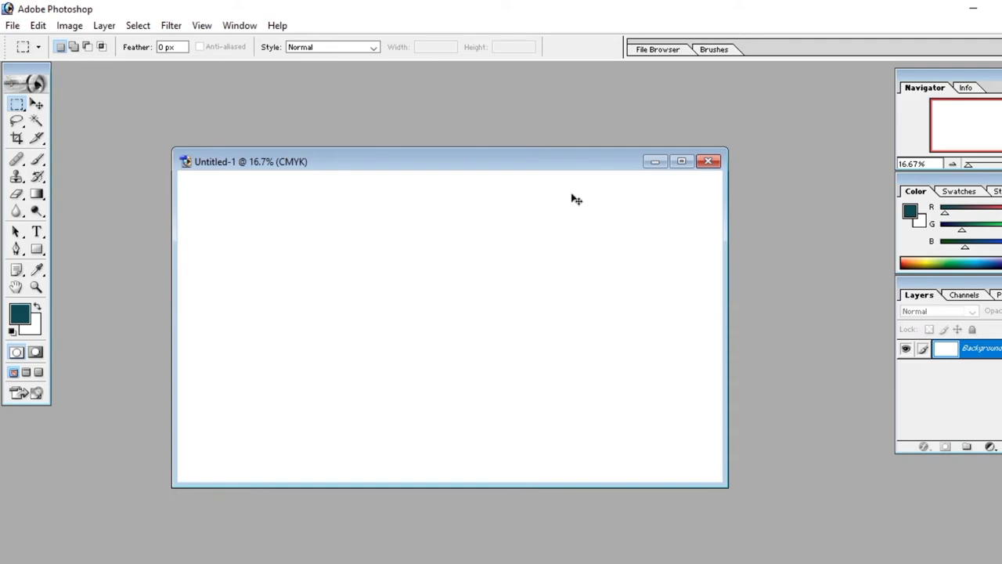
pyautogui.hotkey('ctrl', 'o')
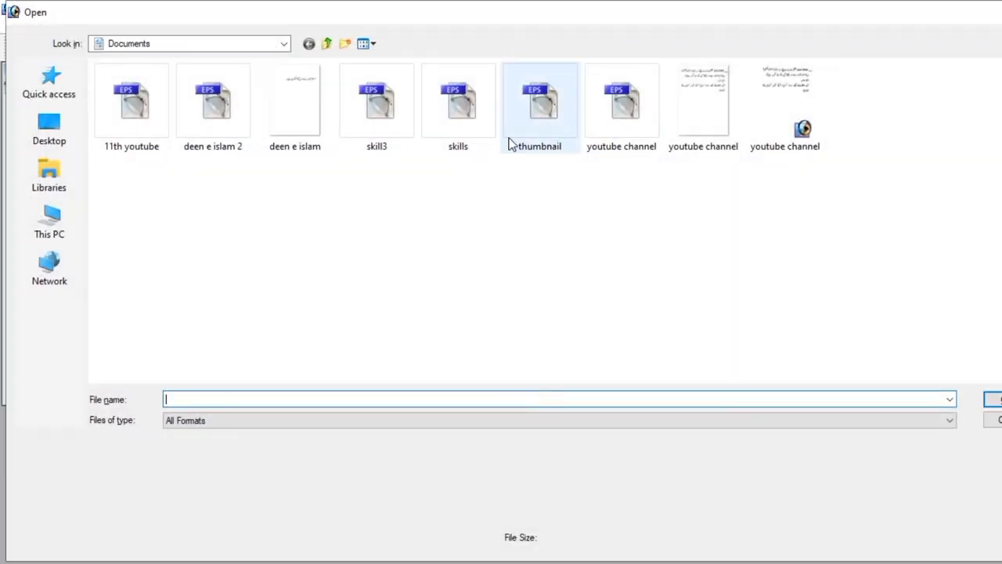
# Step: Open thumbnail.eps, rasterizing it at 300 pixels/inch
pyautogui.click(509, 144)
pyautogui.click(991, 400)
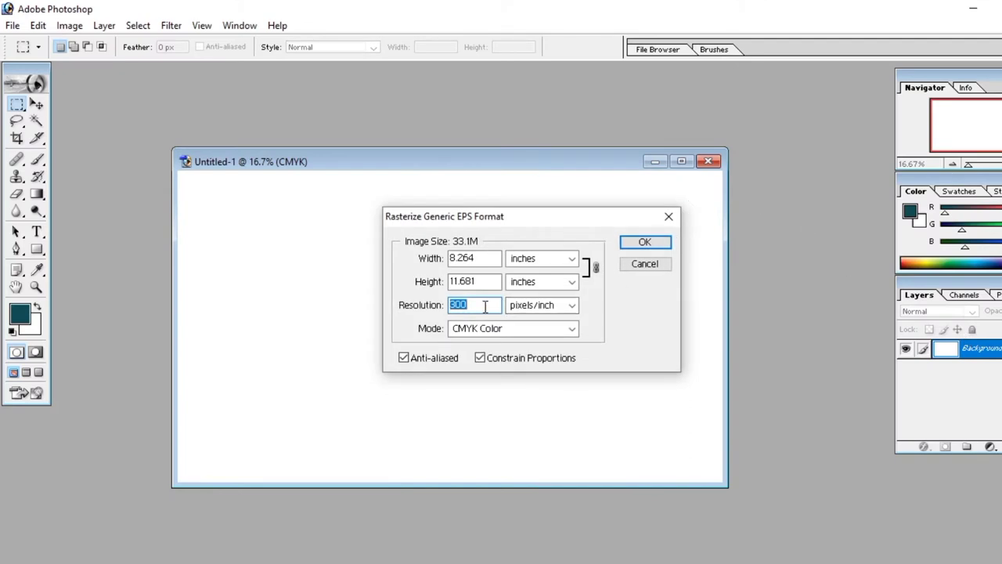
pyautogui.click(485, 306)
pyautogui.click(650, 245)
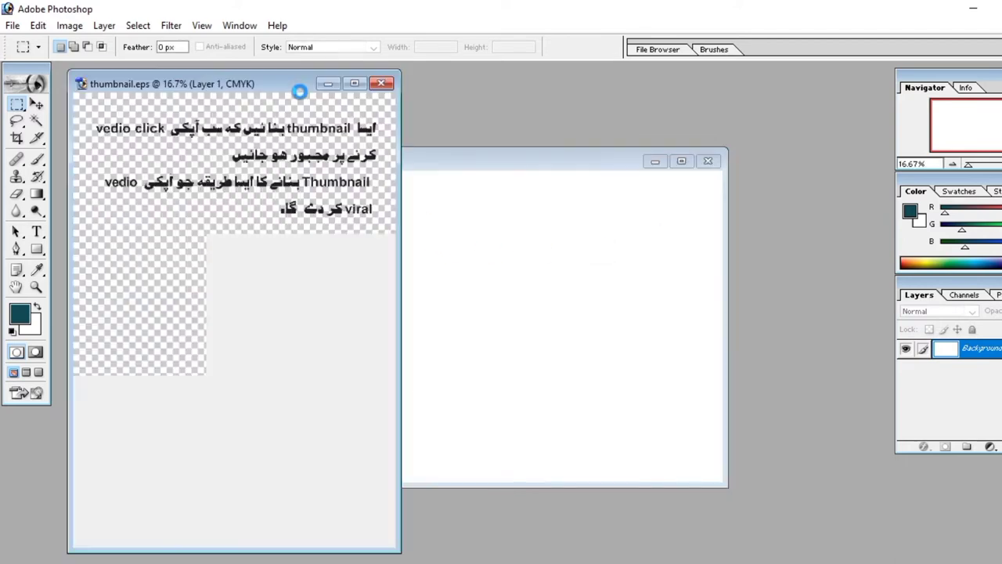
# Step: Cut the Urdu word ایسا onto its own layer and drag it into Untitled-1
pyautogui.moveTo(486, 239)
pyautogui.mouseDown()
pyautogui.moveTo(326, 138)
pyautogui.moveTo(572, 171)
pyautogui.mouseUp()
pyautogui.click(350, 116)
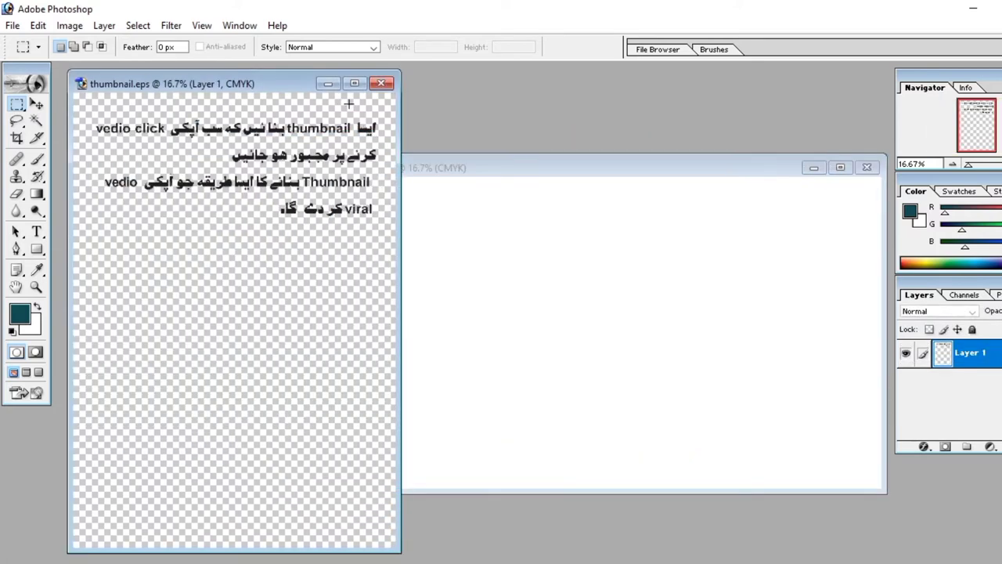
pyautogui.hotkey('ctrl', 'v')
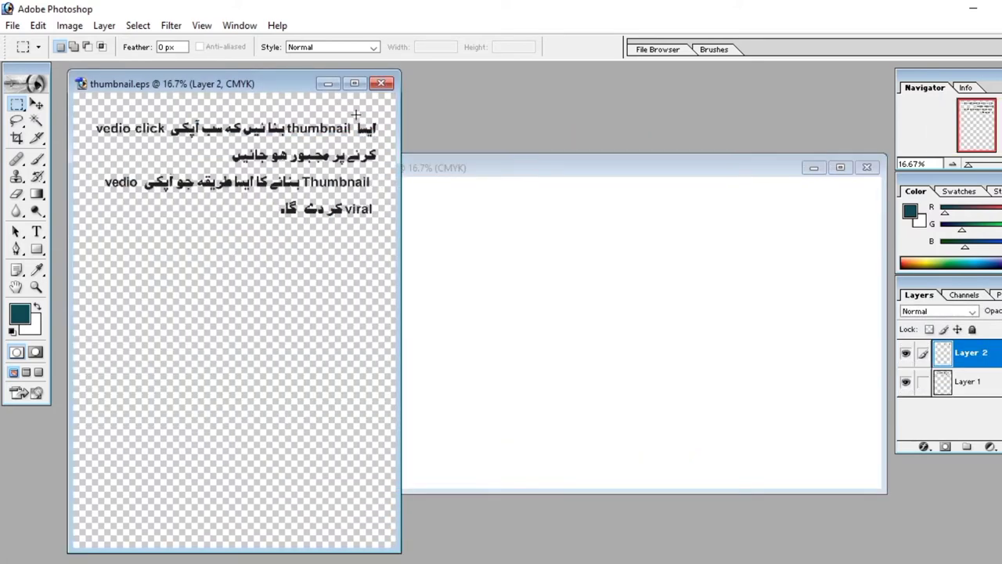
pyautogui.moveTo(354, 110); pyautogui.dragTo(383, 146)
pyautogui.rightClick(383, 146)
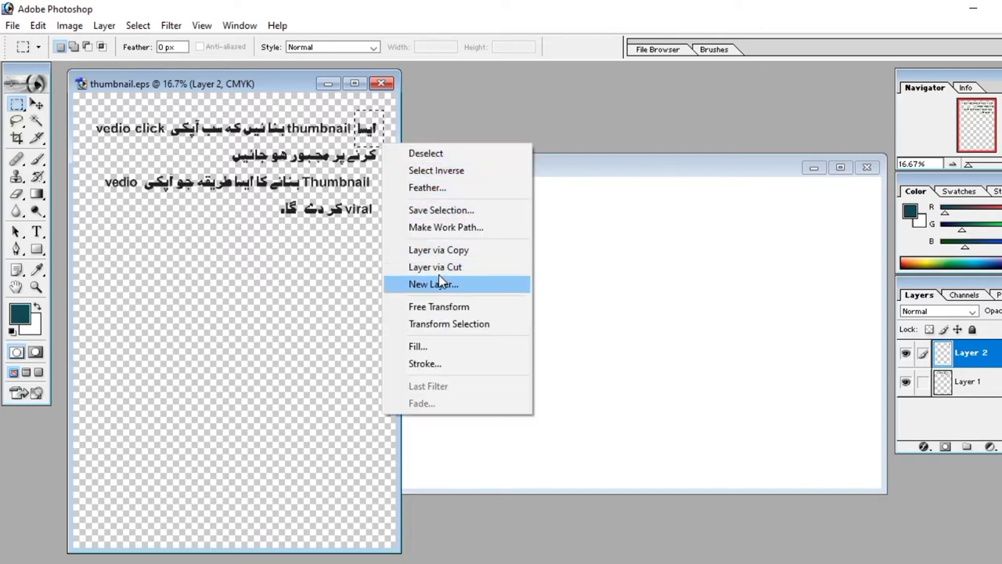
pyautogui.click(437, 267)
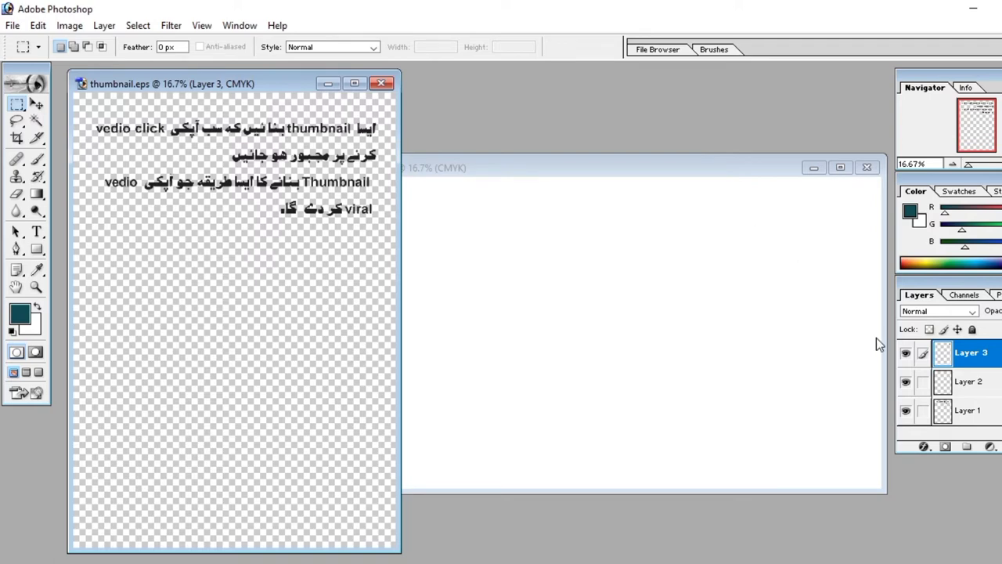
pyautogui.click(36, 105)
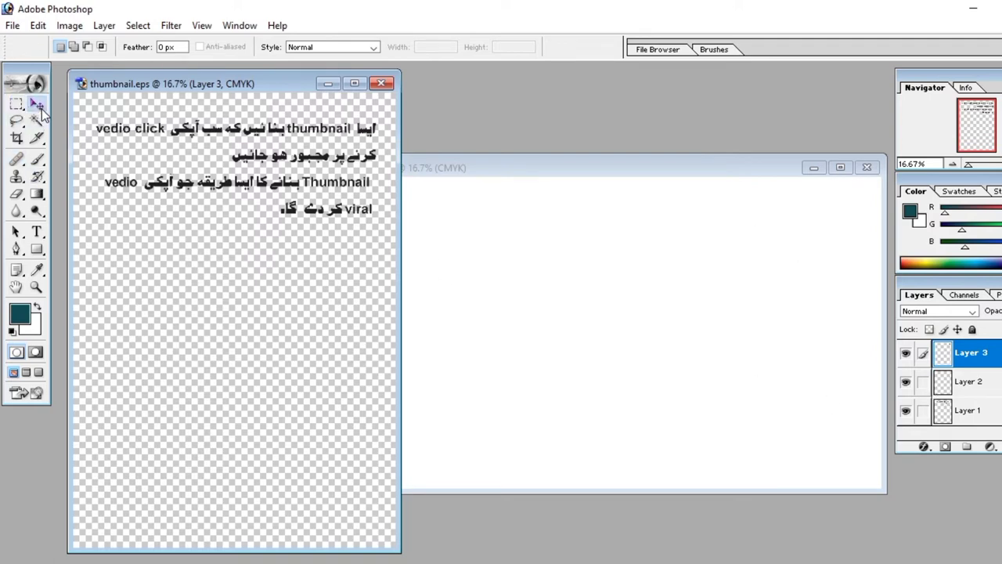
pyautogui.moveTo(335, 159); pyautogui.dragTo(758, 227)
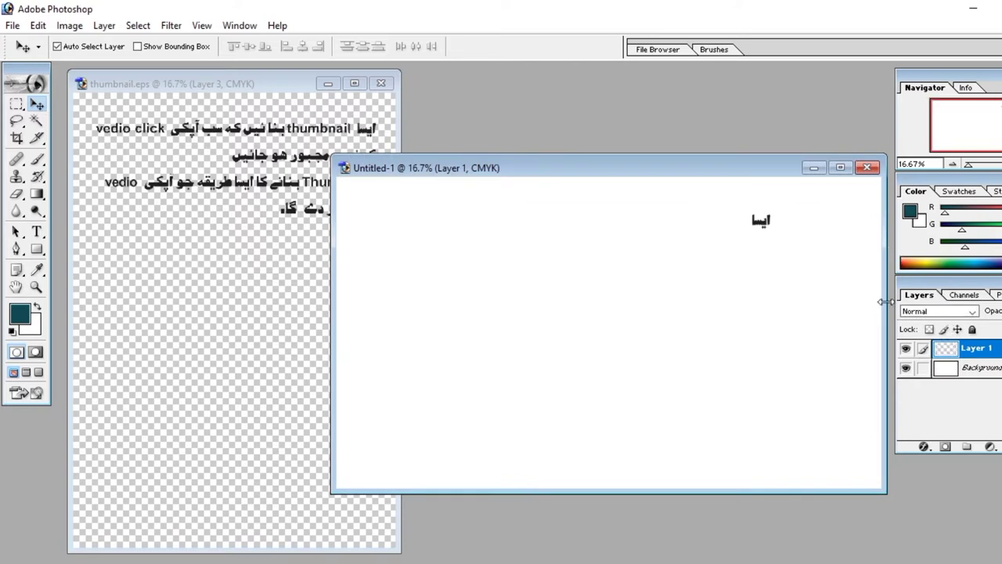
# Step: Add the text THUMBNAIL to the new document
pyautogui.click(223, 293)
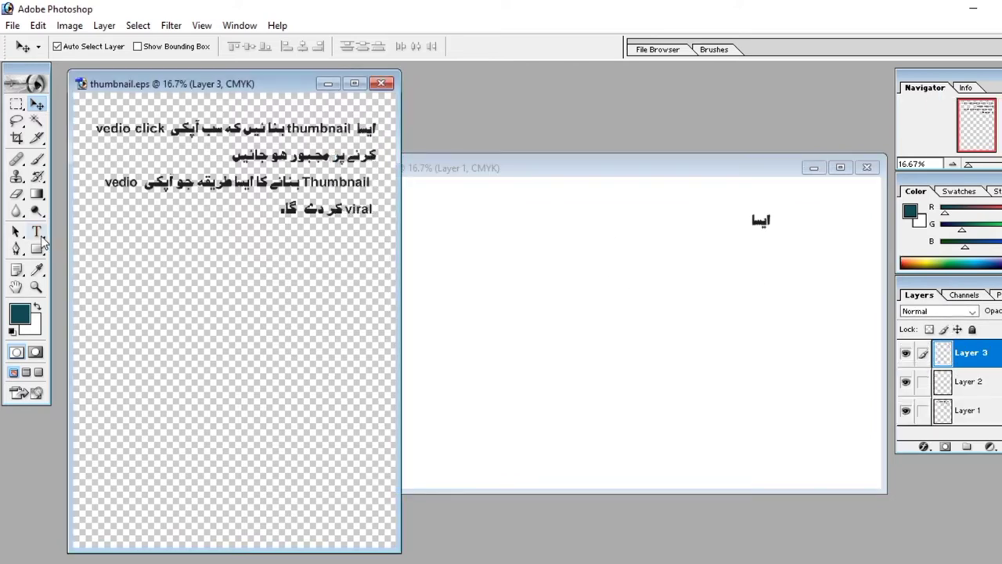
pyautogui.click(39, 235)
pyautogui.click(446, 234)
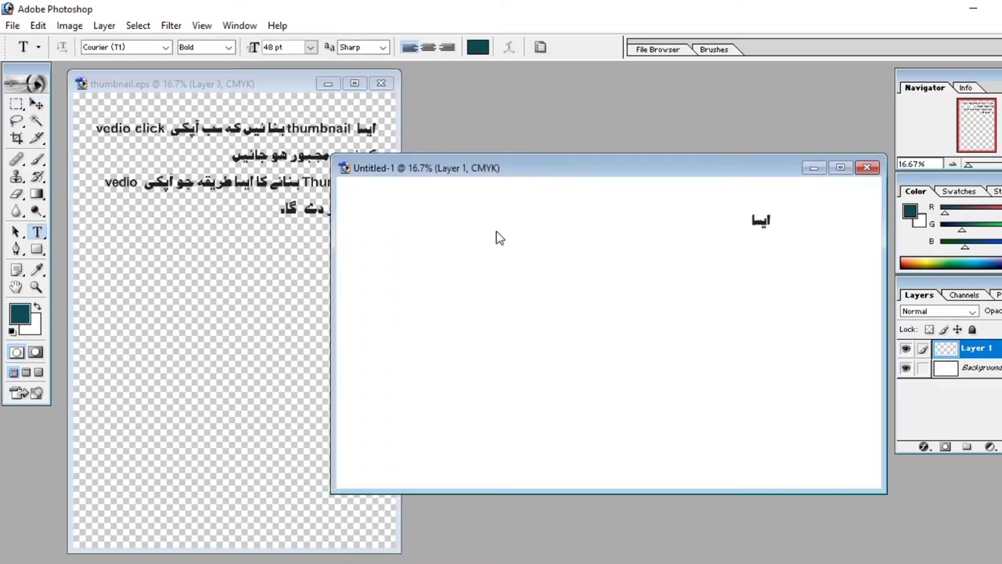
pyautogui.click(585, 258)
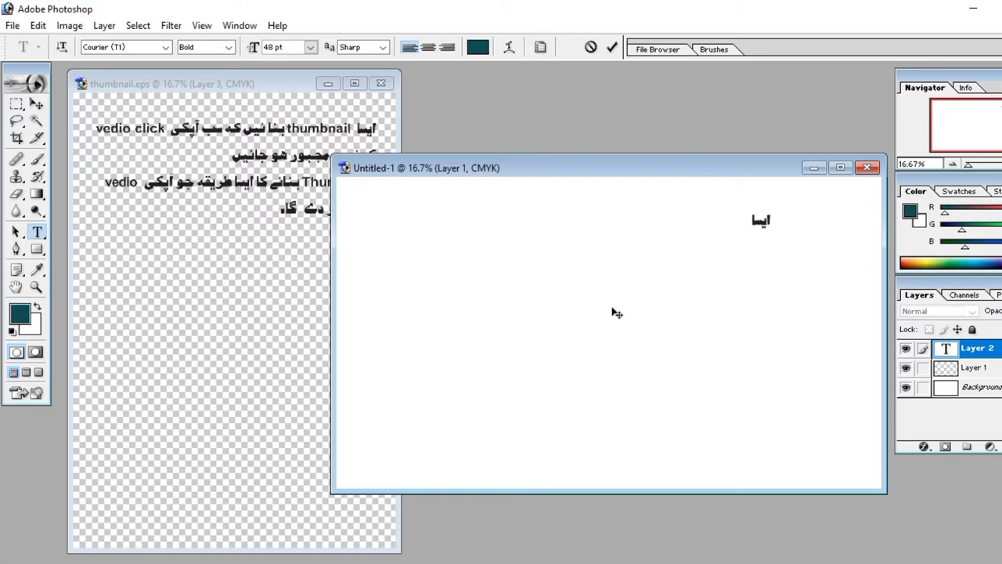
pyautogui.write('THUMBNAIL')
pyautogui.click(77, 201)
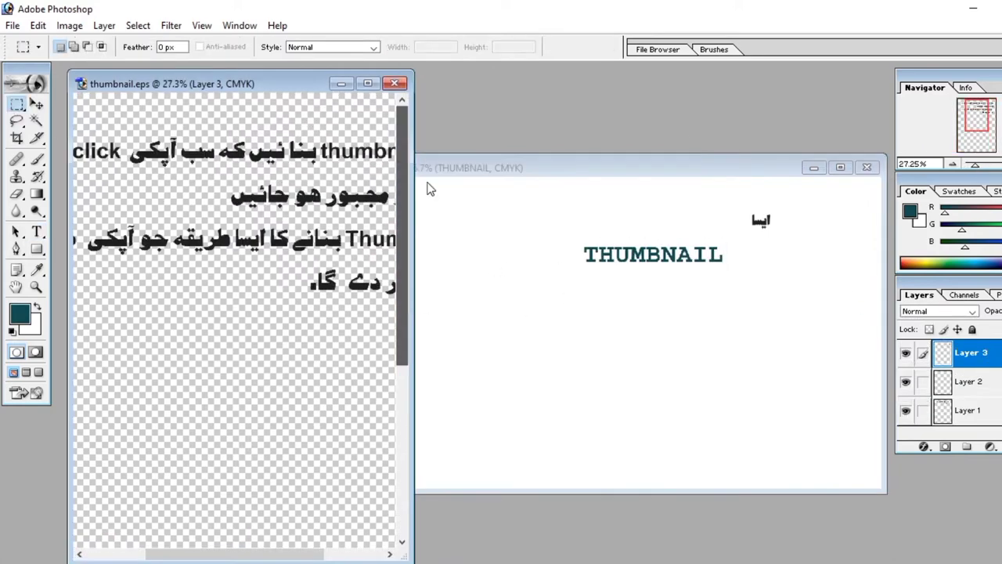
# Step: Put an Urdu phrase on its own layer and place it left of THUMBNAIL
pyautogui.hotkey('ctrl', 'j')
pyautogui.press('Return')
pyautogui.hotkey('ctrl', 'shift', 'alt', 'n')
pyautogui.press('v')
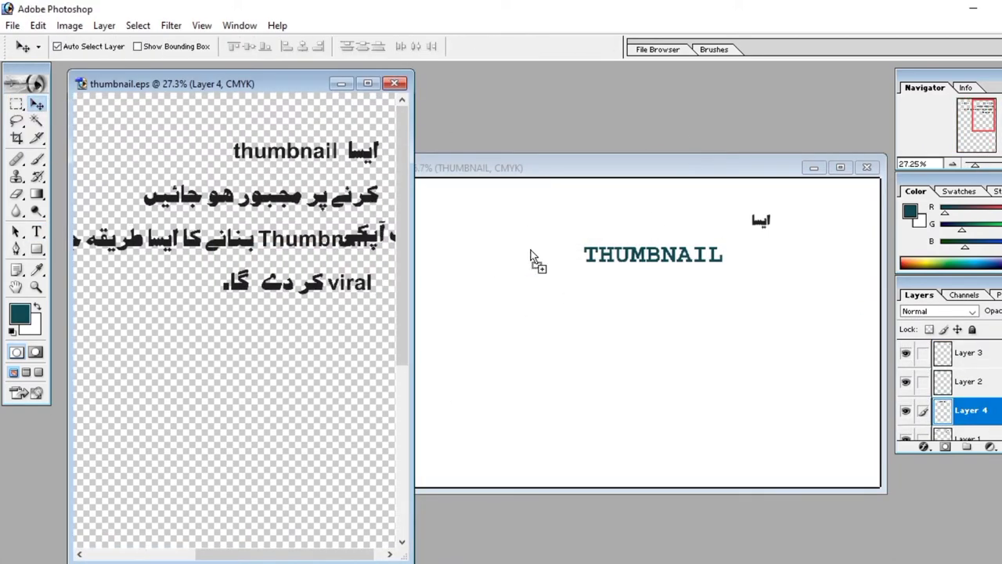
pyautogui.moveTo(531, 258); pyautogui.dragTo(533, 260)
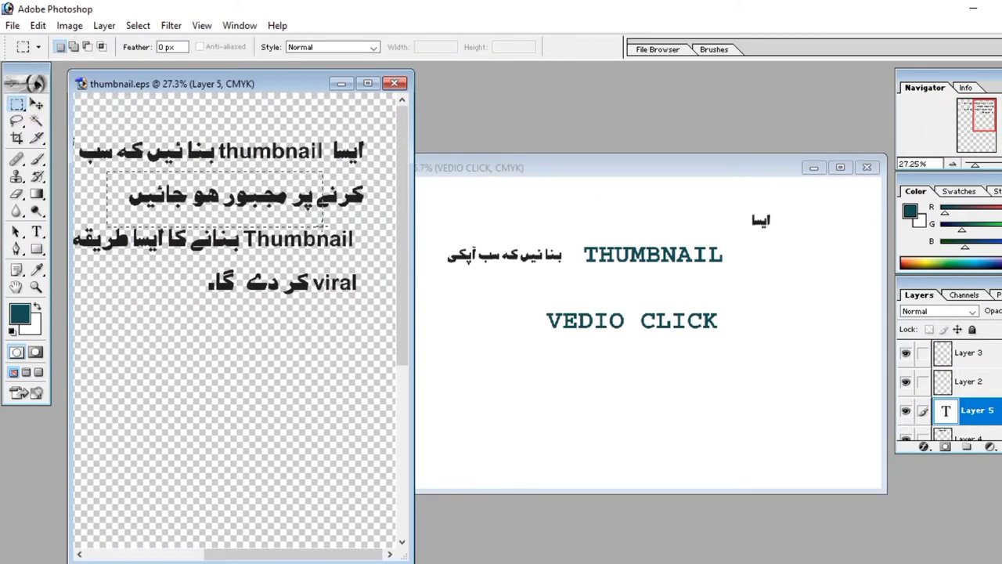
# Step: Copy another Urdu line to a new layer and place it below VEDIO CLICK
pyautogui.rightClick(354, 204)
pyautogui.click(396, 316)
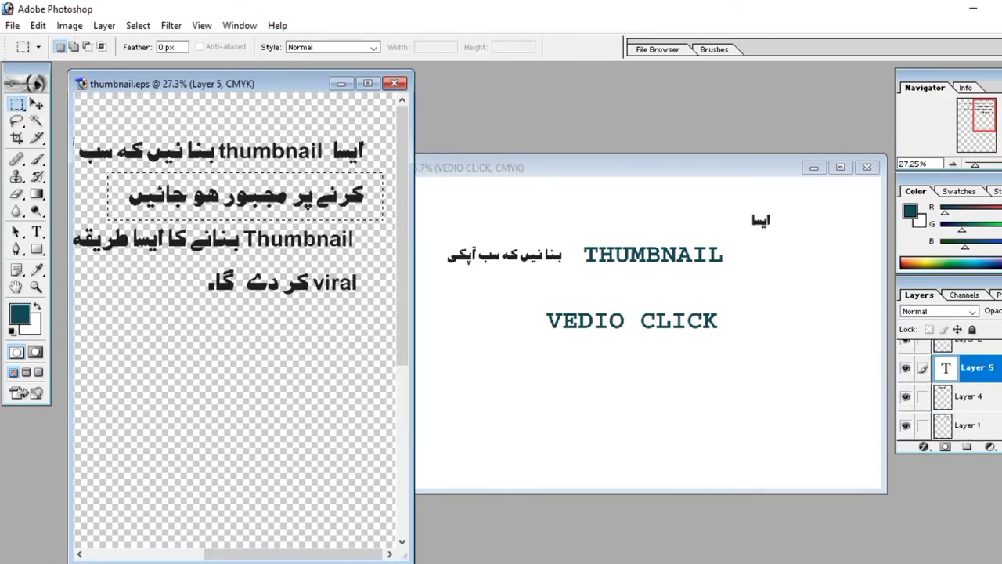
pyautogui.click(36, 102)
pyautogui.moveTo(247, 196); pyautogui.dragTo(596, 376)
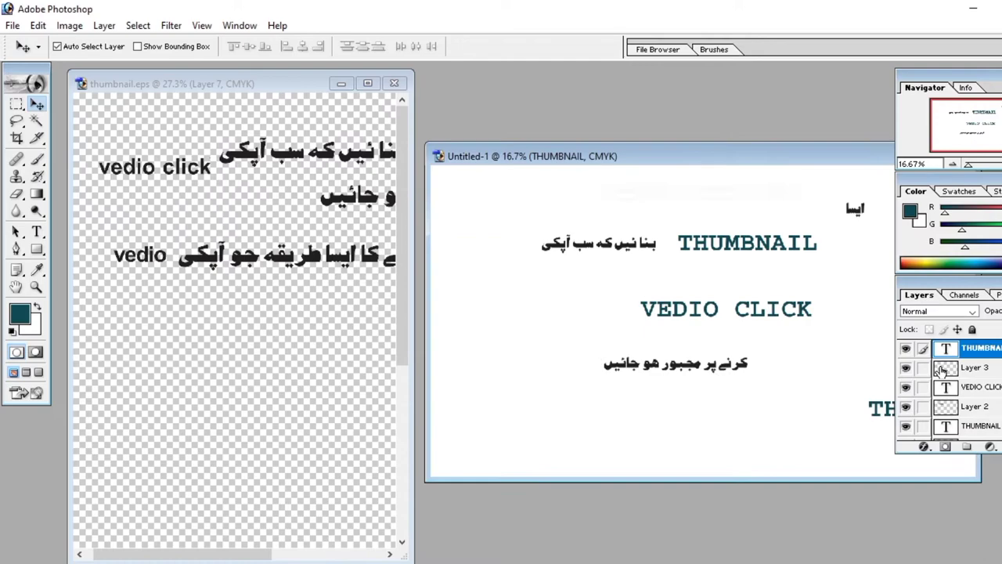
pyautogui.click(19, 104)
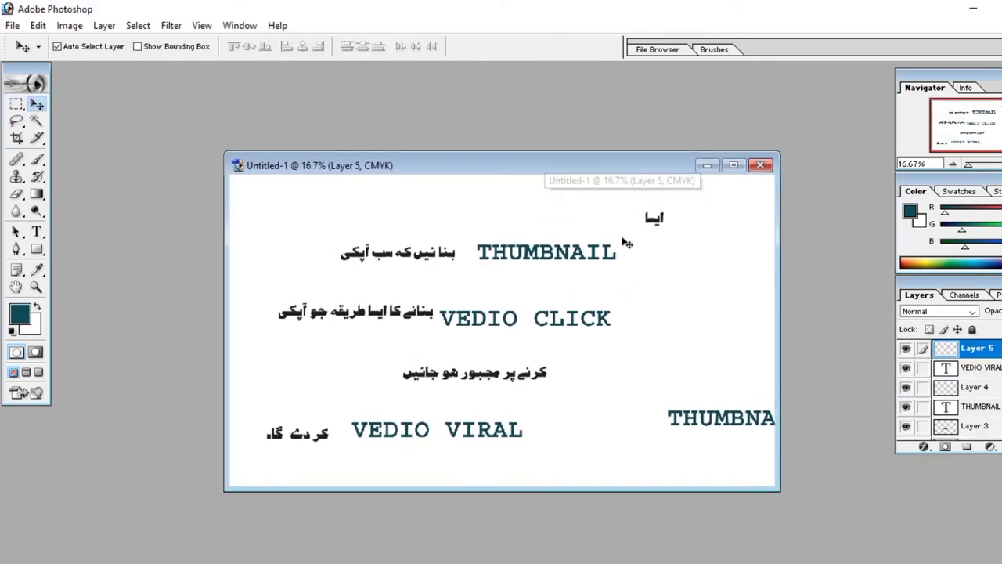
# Step: Rearrange THUMBNAIL, VEDIO CLICK and the Urdu phrases into rows
pyautogui.moveTo(654, 219); pyautogui.dragTo(751, 213)
pyautogui.moveTo(548, 252); pyautogui.dragTo(655, 213)
pyautogui.moveTo(455, 261); pyautogui.dragTo(573, 222)
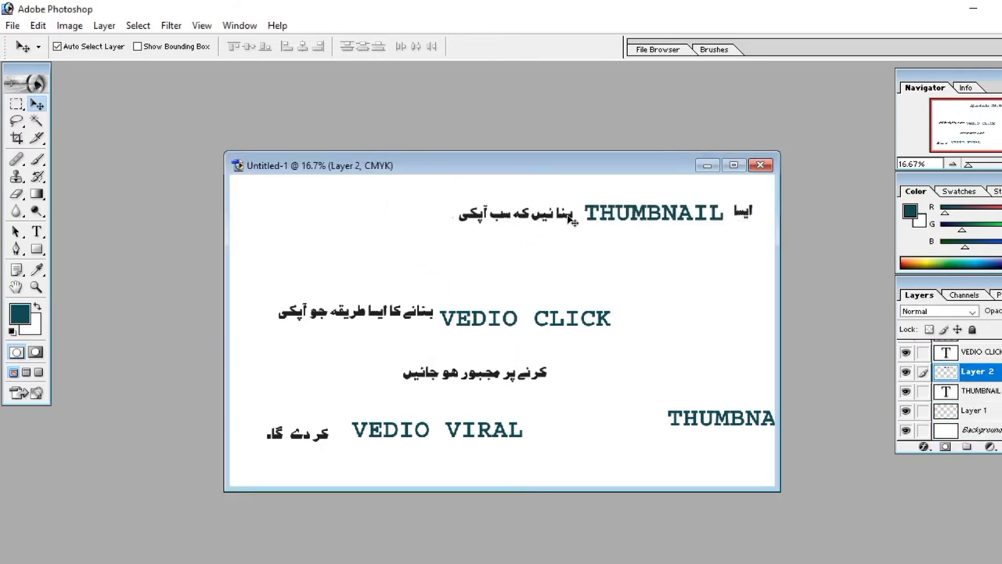
pyautogui.click(499, 371)
pyautogui.click(452, 329)
pyautogui.moveTo(450, 323)
pyautogui.mouseDown()
pyautogui.moveTo(263, 226)
pyautogui.moveTo(596, 249)
pyautogui.mouseUp()
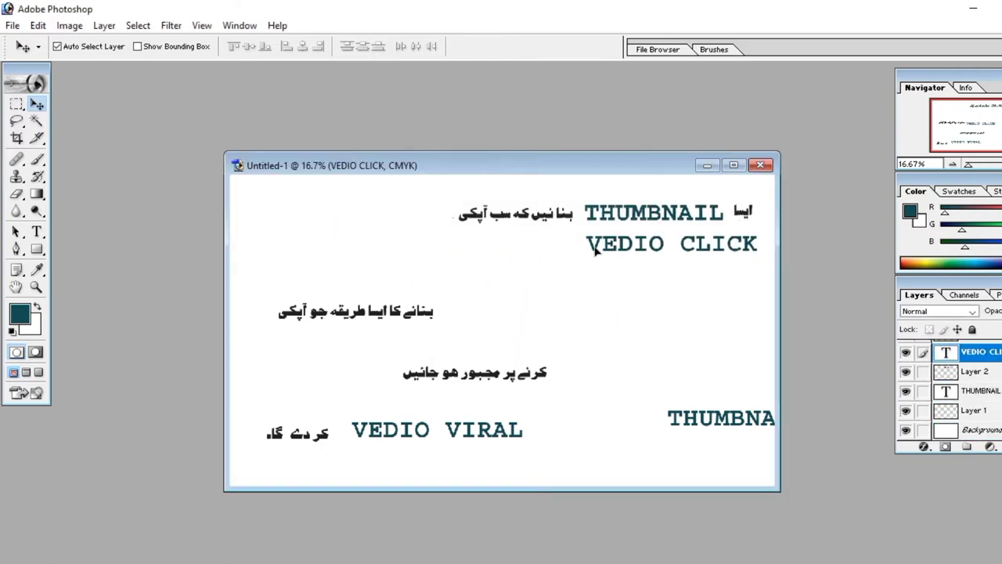
pyautogui.moveTo(476, 364)
pyautogui.mouseDown()
pyautogui.moveTo(461, 261)
pyautogui.moveTo(324, 245)
pyautogui.mouseUp()
pyautogui.moveTo(734, 427); pyautogui.dragTo(691, 373)
pyautogui.moveTo(360, 313)
pyautogui.mouseDown()
pyautogui.moveTo(502, 361)
pyautogui.moveTo(503, 376)
pyautogui.mouseUp()
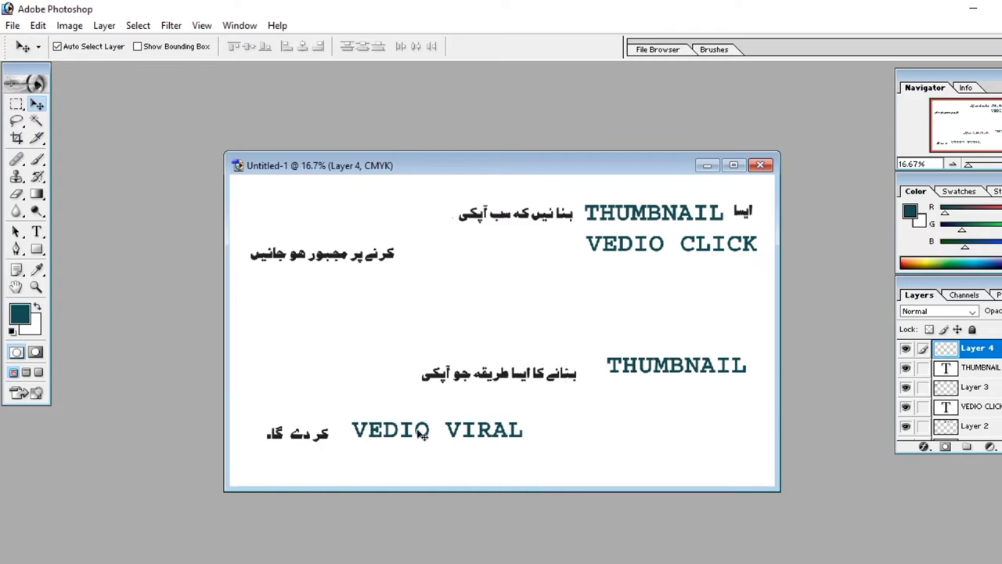
pyautogui.click(421, 435)
# Step: Bring in the play-button hand icon and enlarge it
pyautogui.click(423, 432)
pyautogui.hotkey('ctrl', 'o')
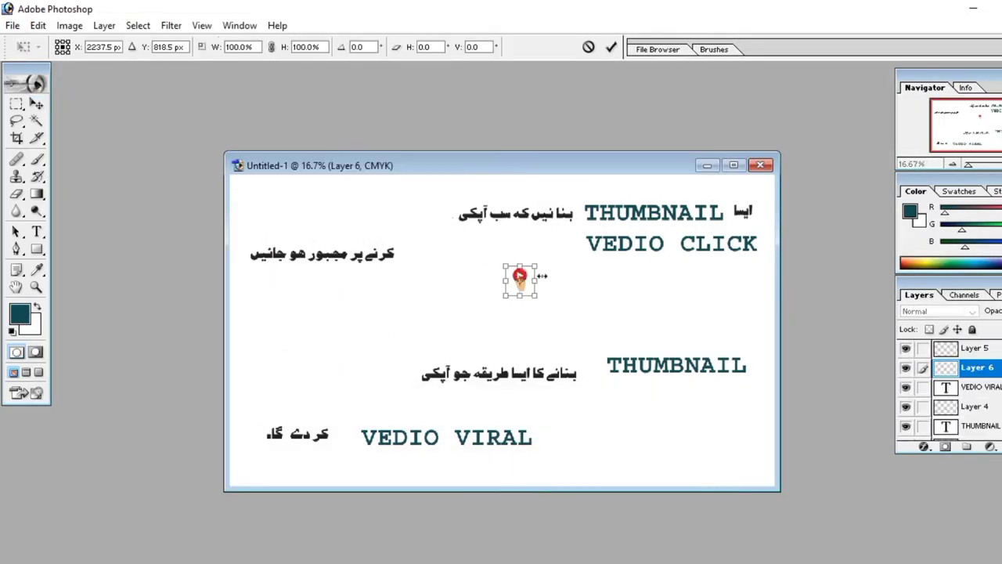
pyautogui.moveTo(542, 276); pyautogui.dragTo(554, 221)
pyautogui.press('Return')
# Step: Line up VEDIO CLICK, the icon and the Urdu line in one row
pyautogui.moveTo(616, 253); pyautogui.dragTo(595, 277)
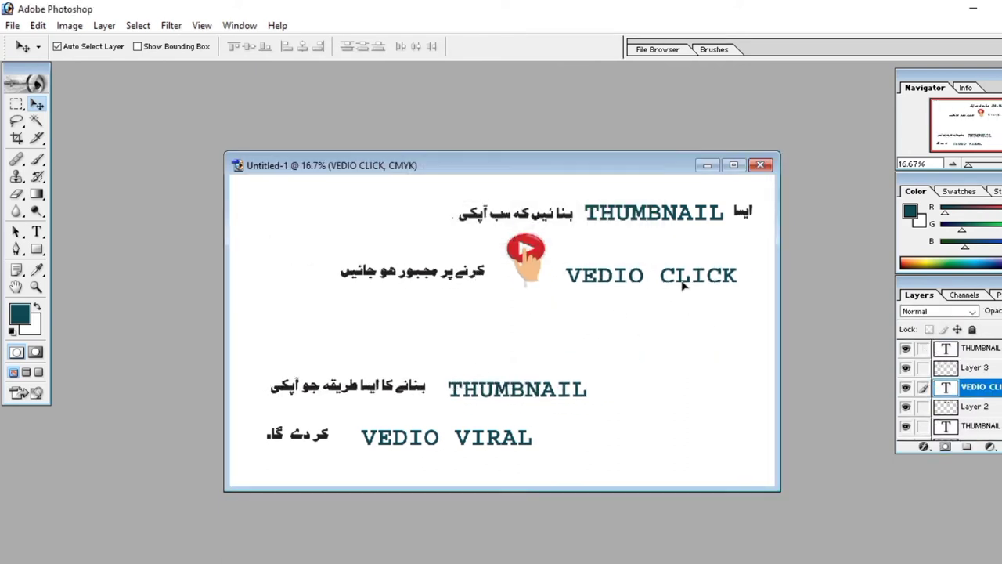
pyautogui.moveTo(682, 277)
pyautogui.mouseDown()
pyautogui.moveTo(697, 308)
pyautogui.moveTo(675, 300)
pyautogui.mouseUp()
pyautogui.moveTo(526, 254); pyautogui.dragTo(541, 289)
pyautogui.moveTo(413, 270); pyautogui.dragTo(428, 286)
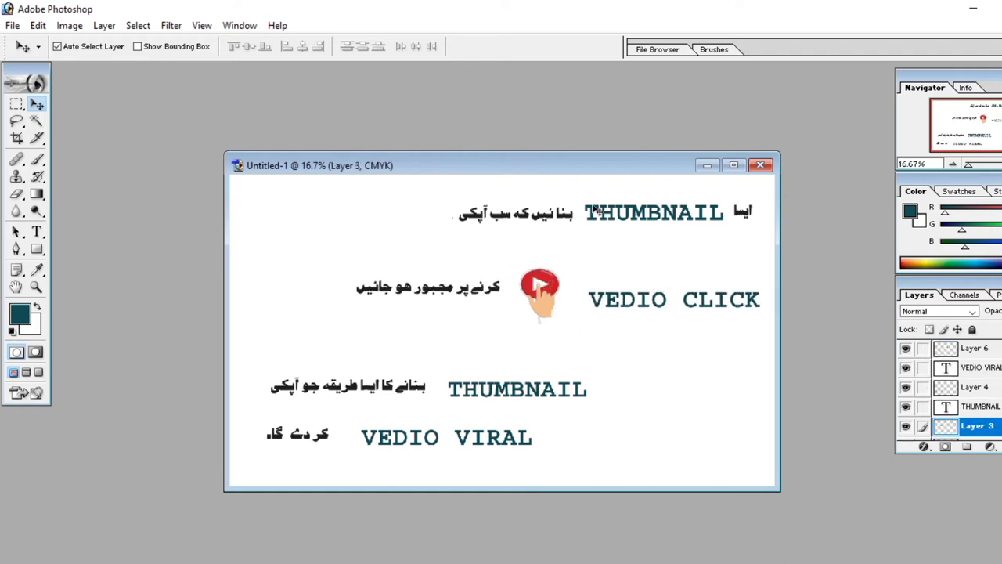
# Step: Stretch the top THUMBNAIL text taller with Free Transform
pyautogui.click(654, 212)
pyautogui.hotkey('ctrl', 't')
pyautogui.moveTo(660, 227); pyautogui.dragTo(660, 237)
pyautogui.press('Return')
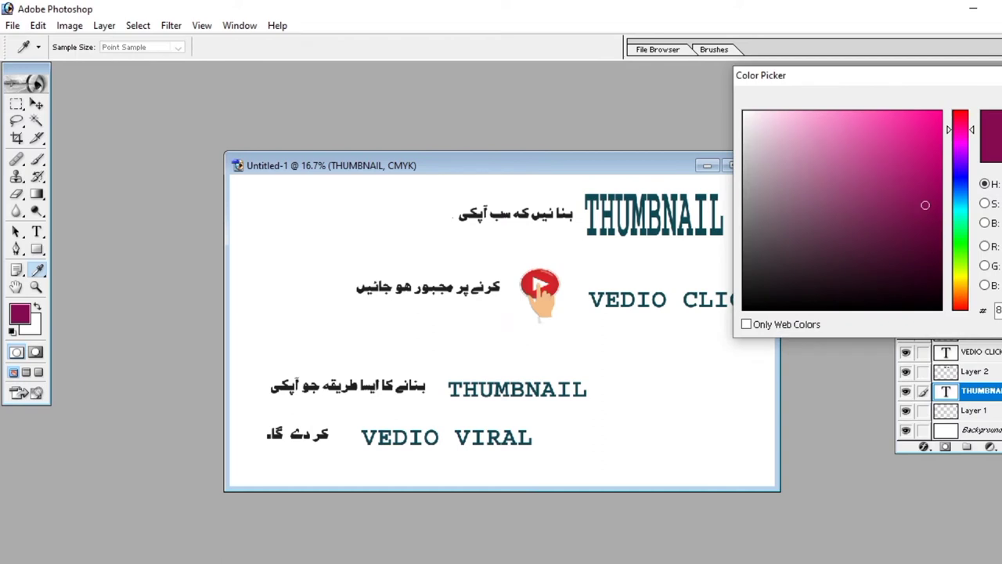
# Step: Draw a maroon rectangle, send it backward, and place it behind VEDIO CLICK
pyautogui.moveTo(436, 186)
pyautogui.mouseDown()
pyautogui.moveTo(778, 262)
pyautogui.moveTo(766, 262)
pyautogui.mouseUp()
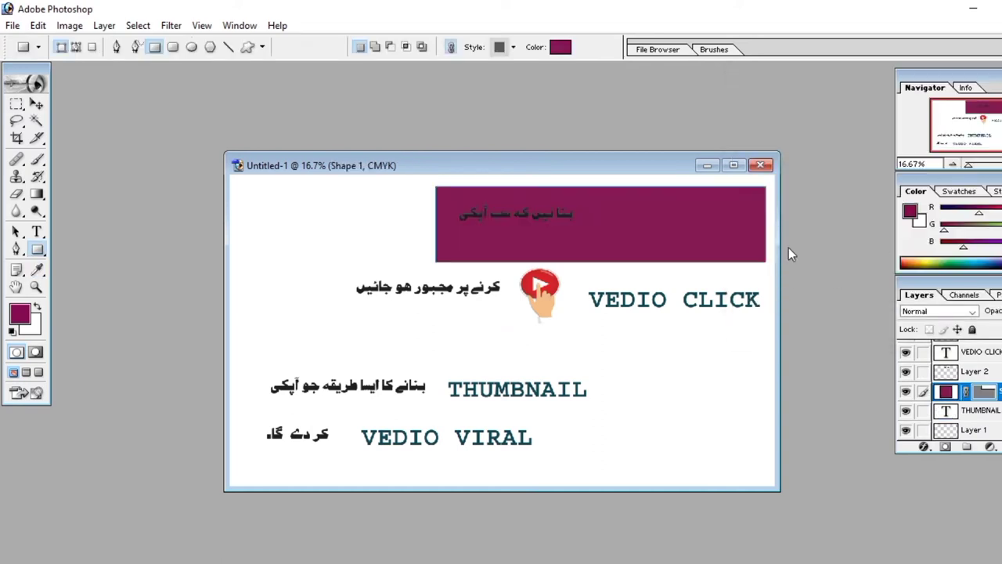
pyautogui.hotkey('ctrl', '[')
pyautogui.hotkey('ctrl', '[')
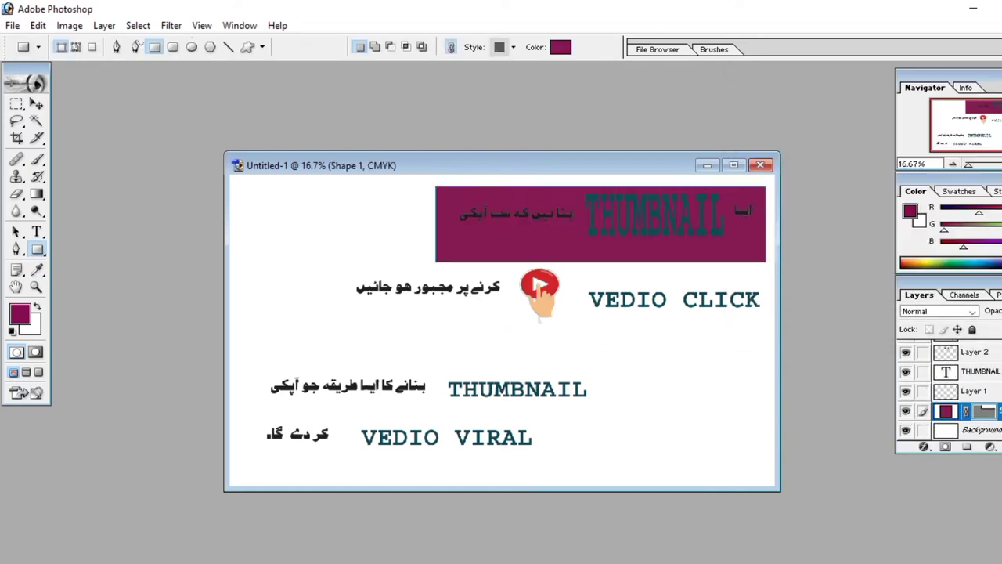
pyautogui.click(973, 414)
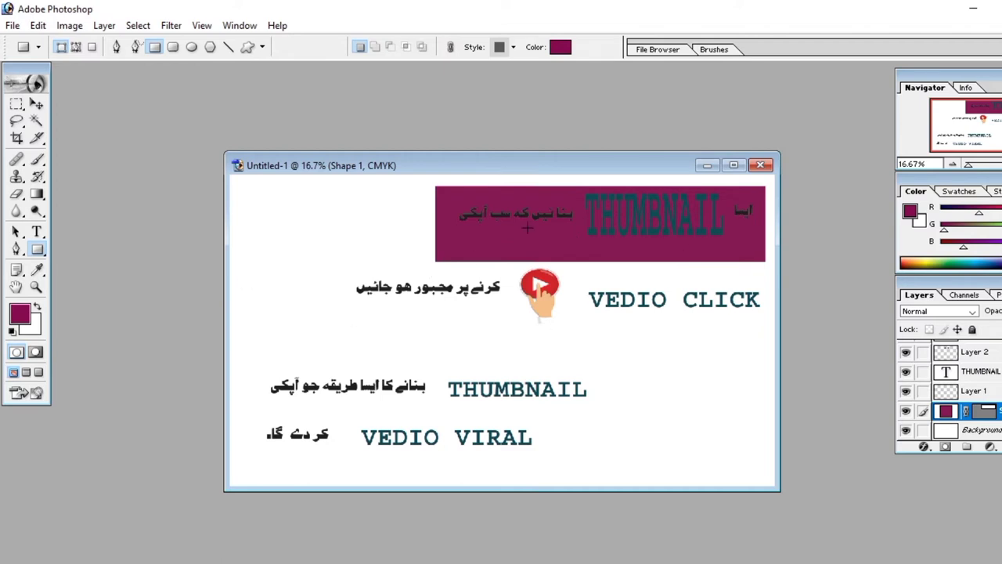
pyautogui.click(36, 104)
pyautogui.moveTo(519, 253); pyautogui.dragTo(404, 322)
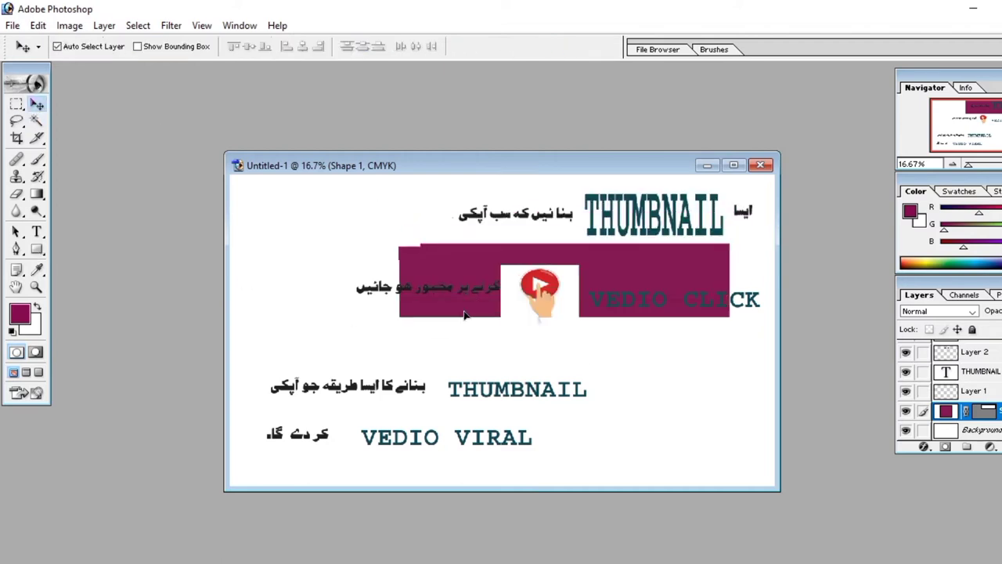
# Step: Give the THUMBNAIL text a red Color Overlay
pyautogui.click(719, 205)
pyautogui.doubleClick(971, 371)
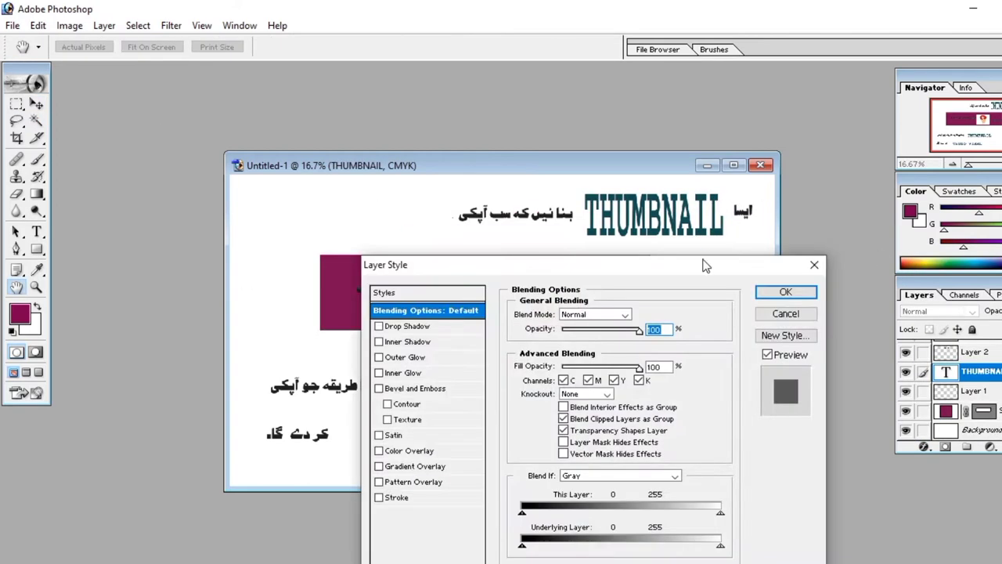
pyautogui.click(127, 348)
pyautogui.click(363, 212)
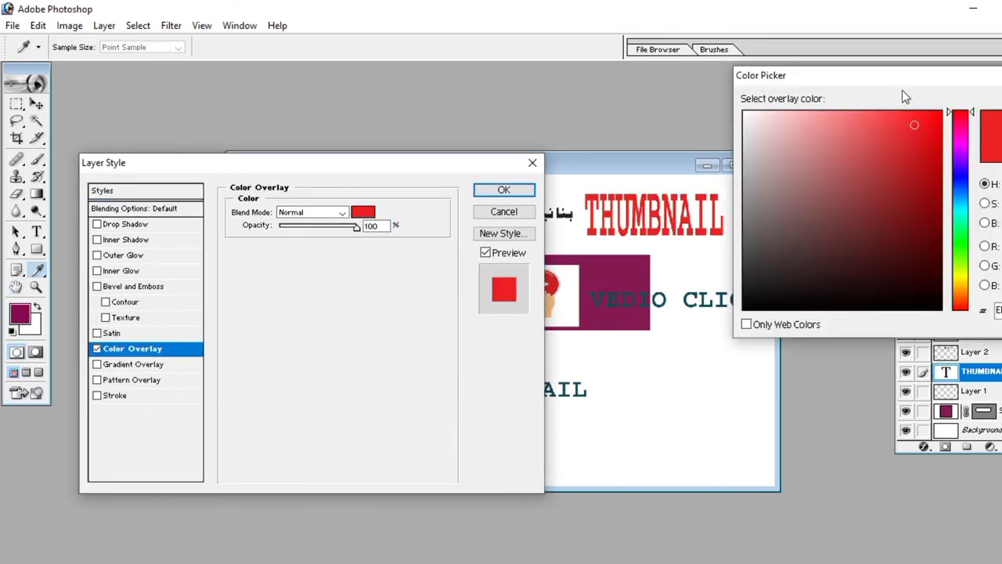
pyautogui.moveTo(901, 73)
pyautogui.mouseDown()
pyautogui.moveTo(869, 105)
pyautogui.moveTo(798, 311)
pyautogui.mouseUp()
# Step: Apply the red overlay and transform the small ایسا word beside THUMBNAIL
pyautogui.click(878, 333)
pyautogui.press('Return')
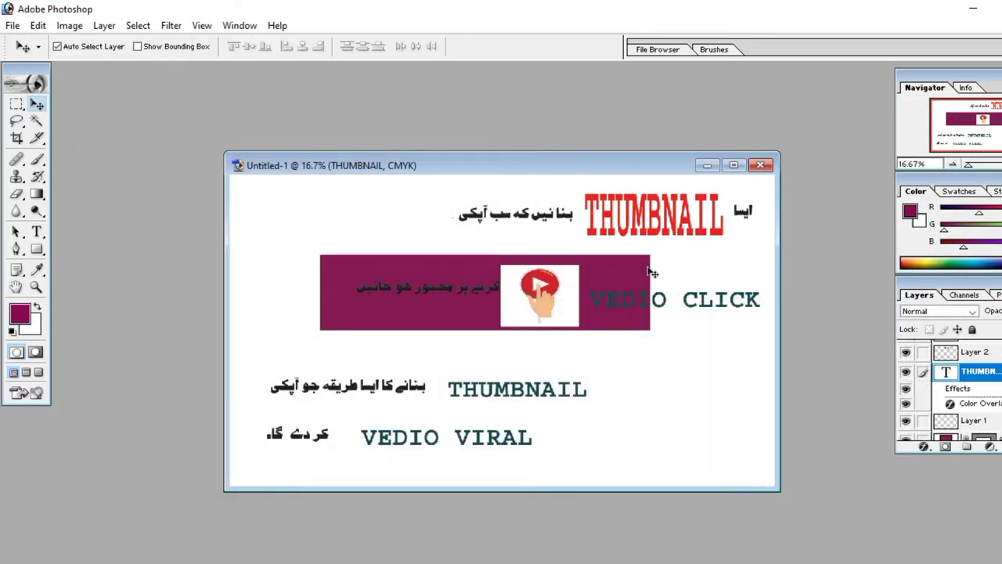
pyautogui.click(750, 213)
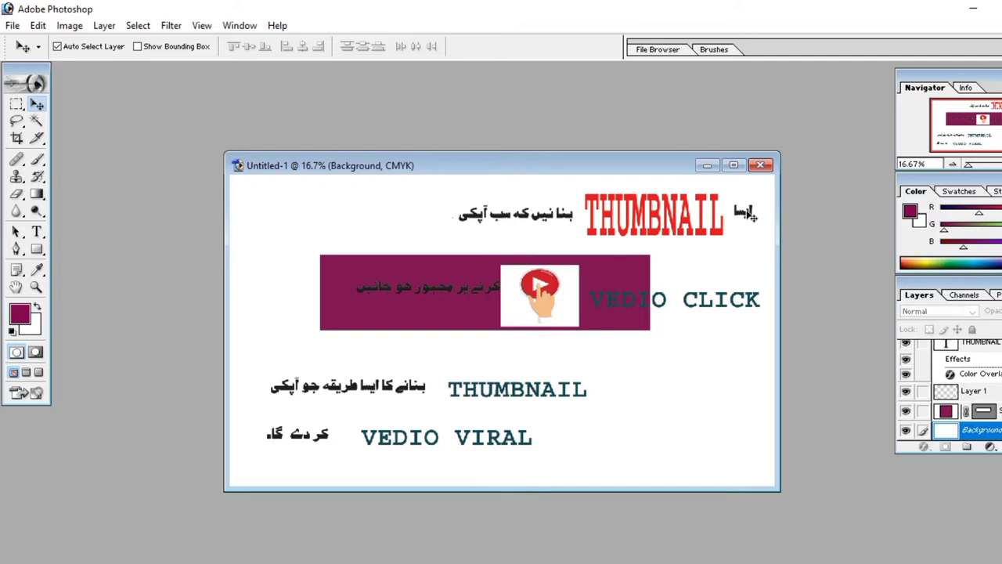
pyautogui.click(749, 222)
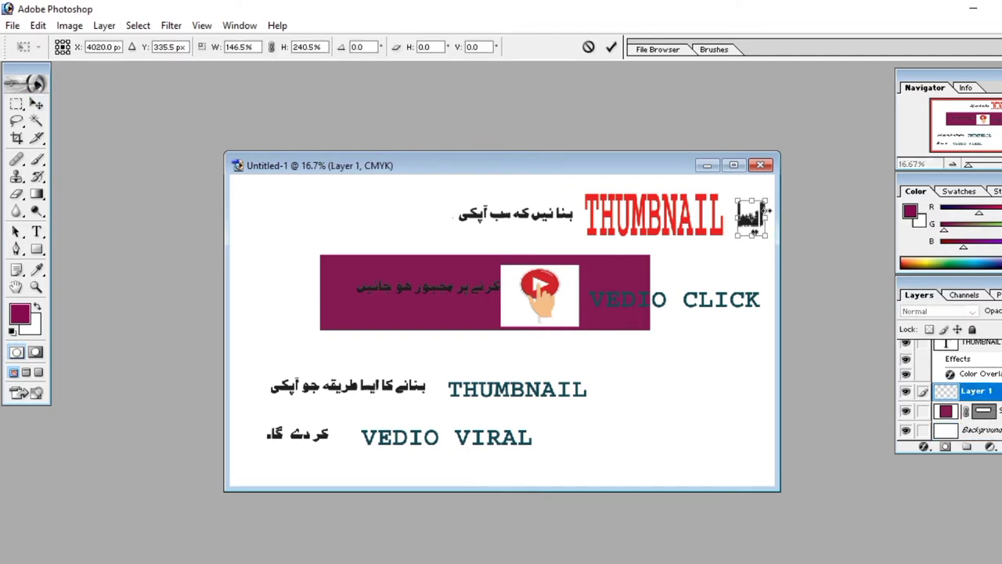
pyautogui.press('Return')
# Step: Enlarge the Urdu phrase beside THUMBNAIL and move the maroon box behind VEDIO VIRAL
pyautogui.hotkey('ctrl', 'j')
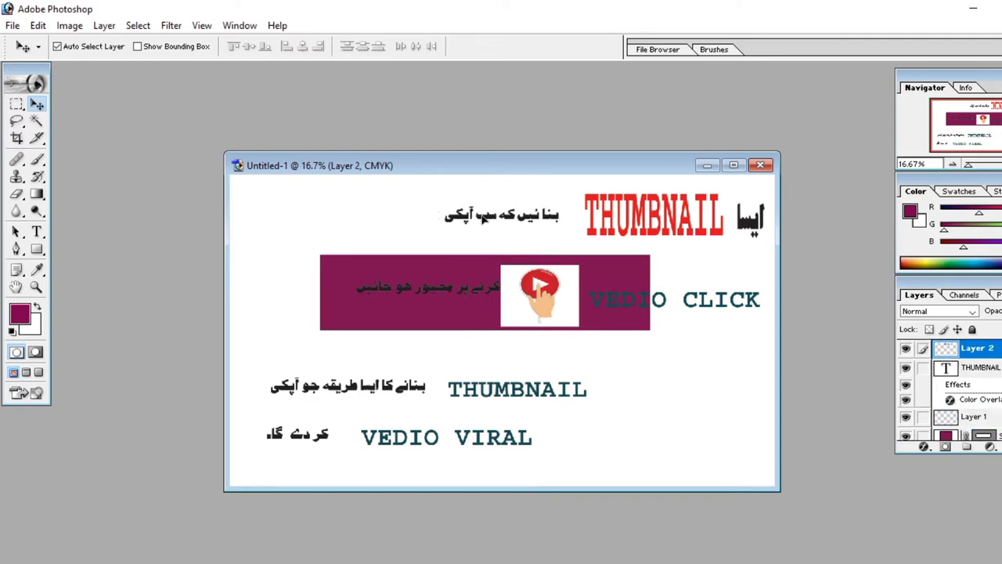
pyautogui.hotkey('ctrl', 't')
pyautogui.moveTo(501, 205); pyautogui.dragTo(500, 197)
pyautogui.moveTo(443, 214); pyautogui.dragTo(430, 214)
pyautogui.press('Return')
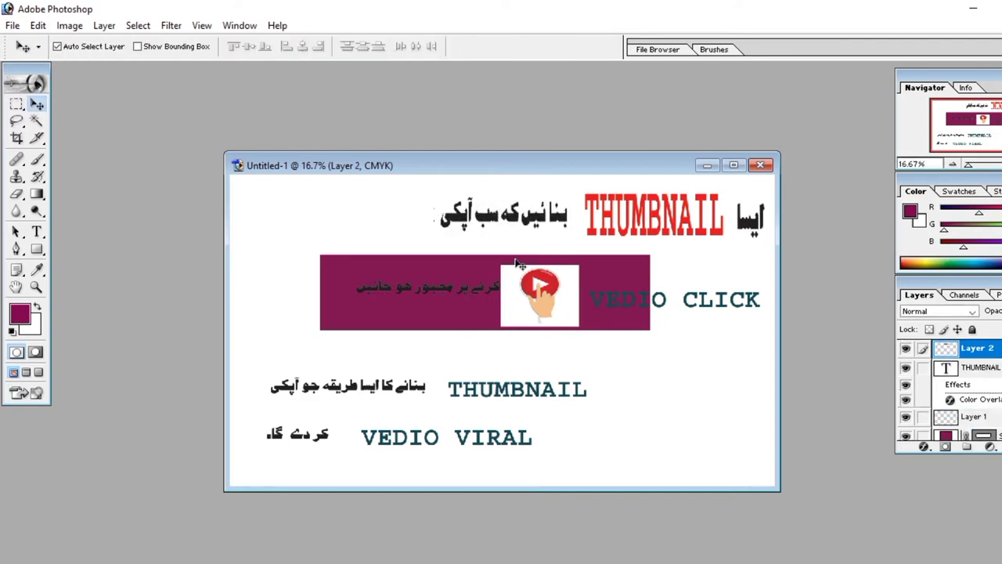
pyautogui.hotkey('ctrl', 'z')
pyautogui.hotkey('ctrl', 'z')
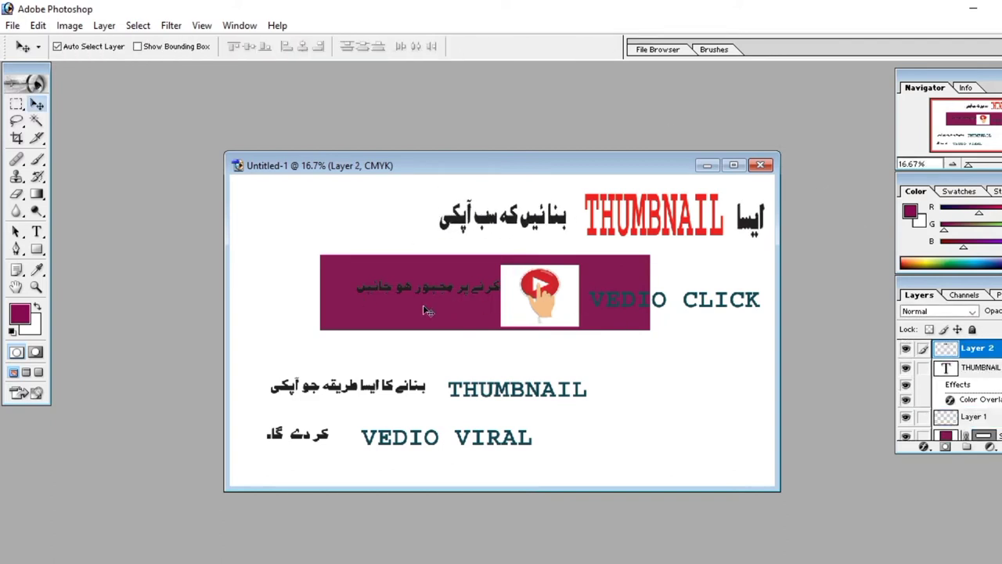
pyautogui.moveTo(428, 312); pyautogui.dragTo(353, 458)
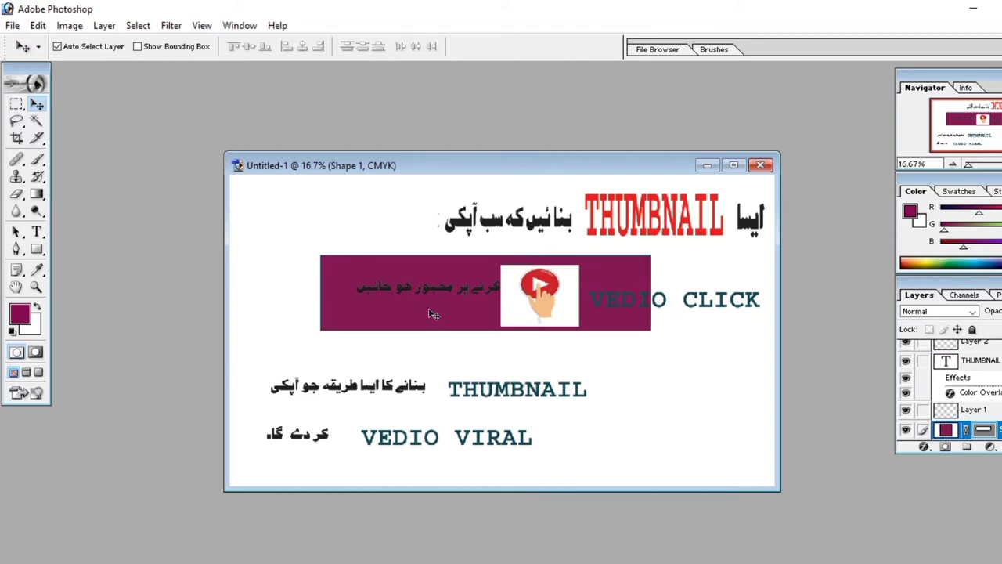
# Step: Stretch VEDIO CLICK to about 214% height
pyautogui.click(638, 300)
pyautogui.hotkey('ctrl', 't')
pyautogui.press('Return')
pyautogui.click(597, 304)
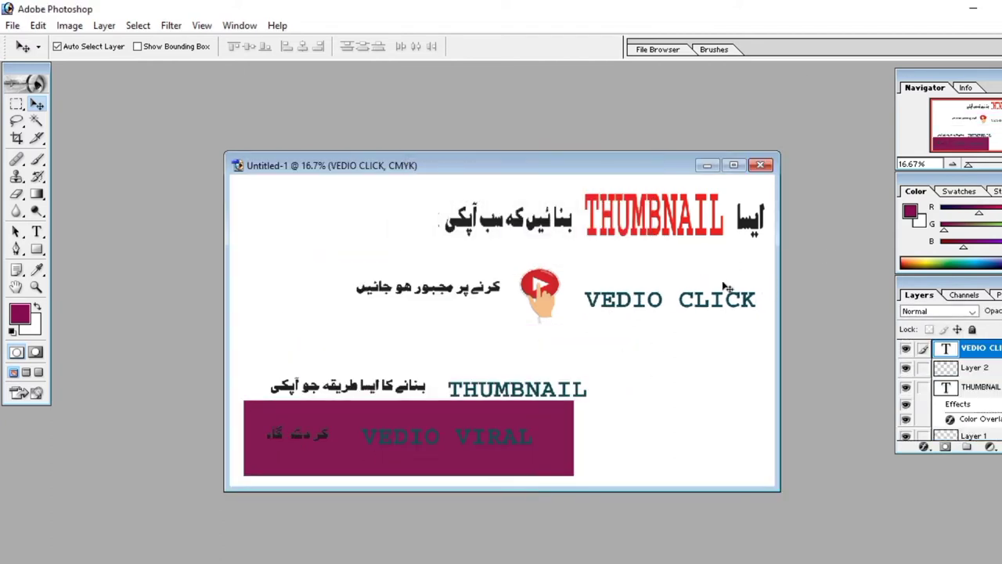
pyautogui.hotkey('ctrl', 't')
pyautogui.moveTo(683, 318); pyautogui.dragTo(682, 316)
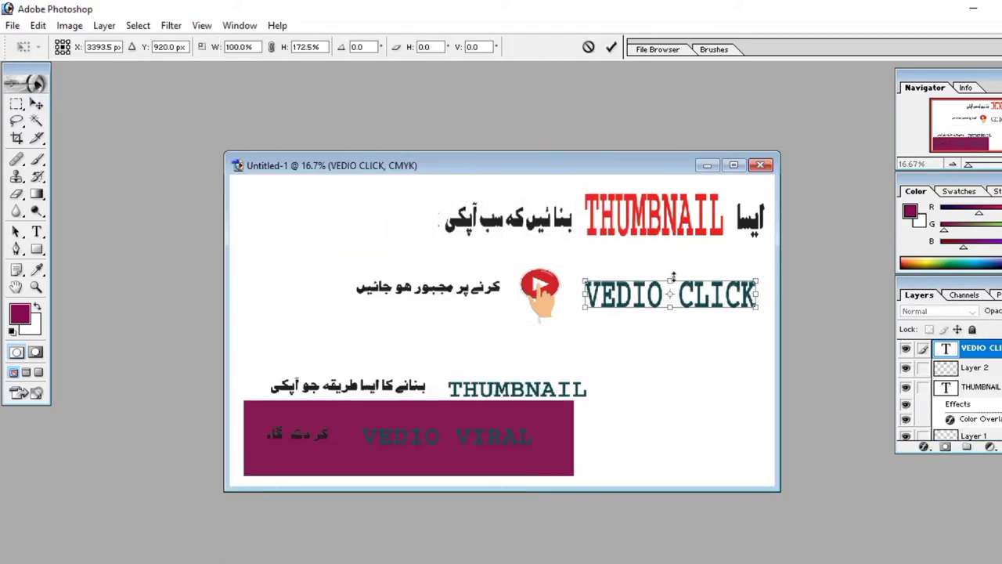
# Step: Commit the VEDIO CLICK stretch and give it a yellow Color Overlay
pyautogui.press('Return')
pyautogui.click(925, 446)
pyautogui.click(940, 258)
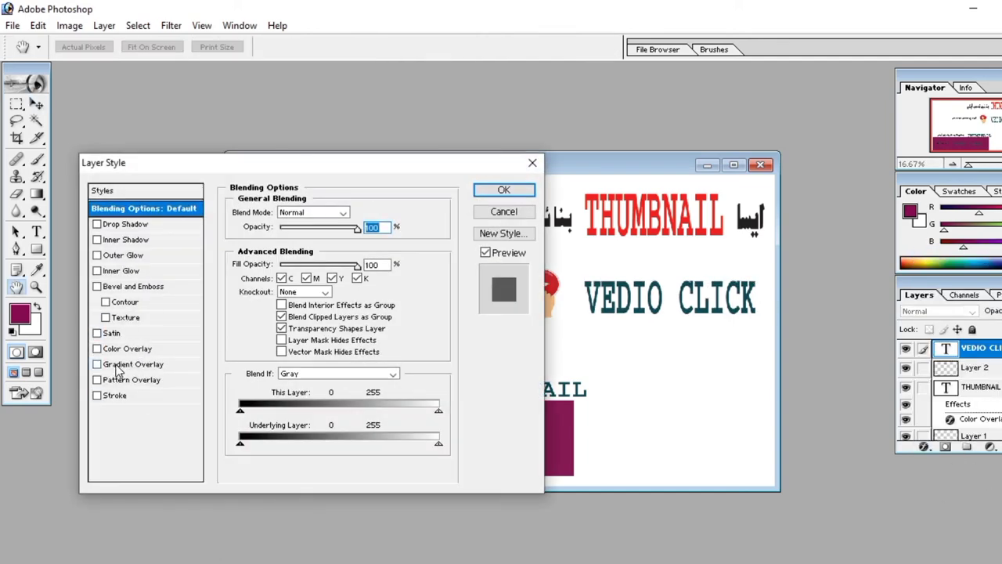
pyautogui.click(127, 348)
pyautogui.click(363, 211)
# Step: Add a thick yellow Stroke to VEDIO CLICK and apply the style
pyautogui.click(879, 332)
pyautogui.click(114, 395)
pyautogui.click(267, 301)
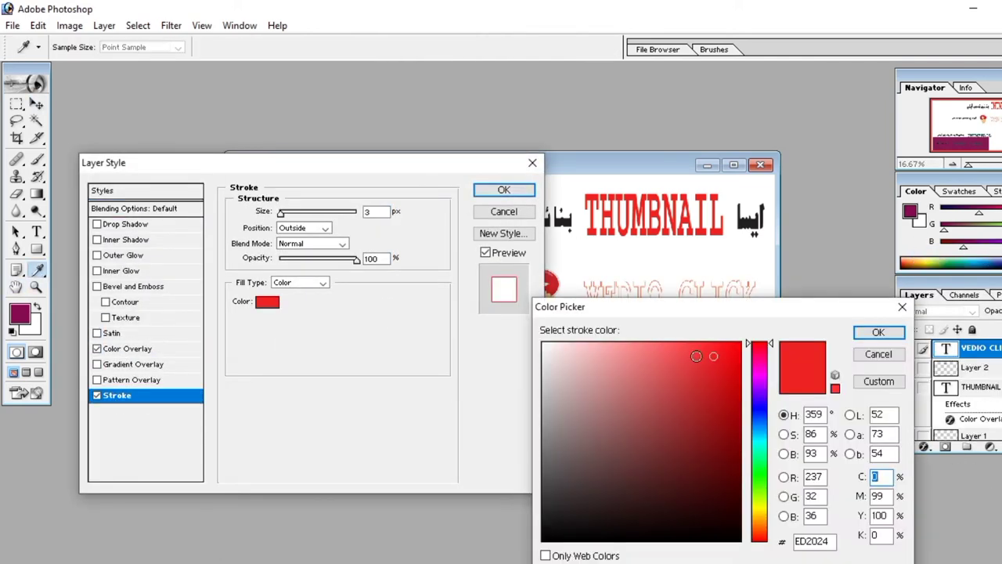
pyautogui.click(760, 508)
pyautogui.click(878, 332)
pyautogui.moveTo(280, 213); pyautogui.dragTo(293, 216)
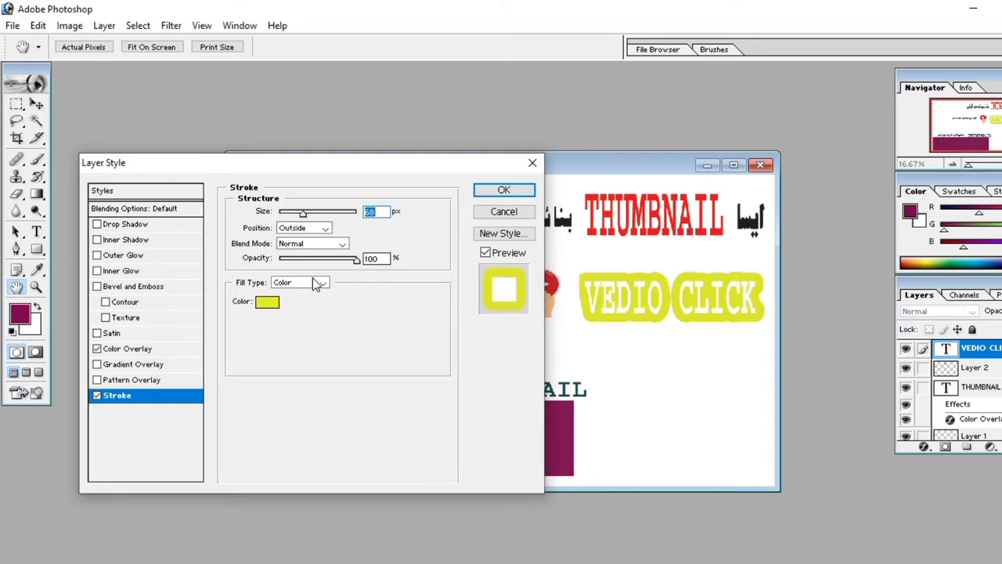
pyautogui.click(503, 190)
pyautogui.press('v')
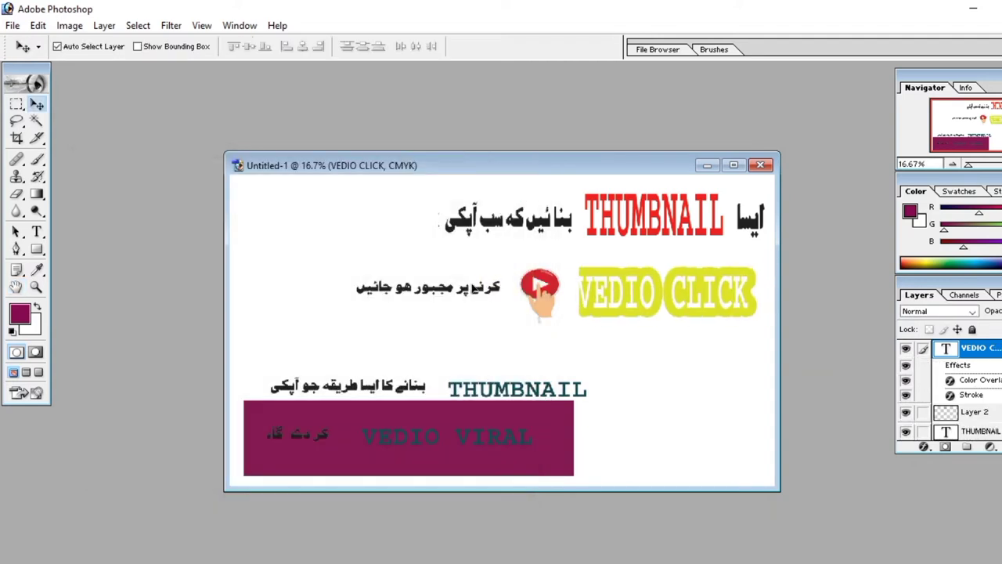
pyautogui.click(384, 290)
# Step: Resize the Urdu line beside the play icon, wider and shorter
pyautogui.click(384, 290)
pyautogui.hotkey('ctrl', 't')
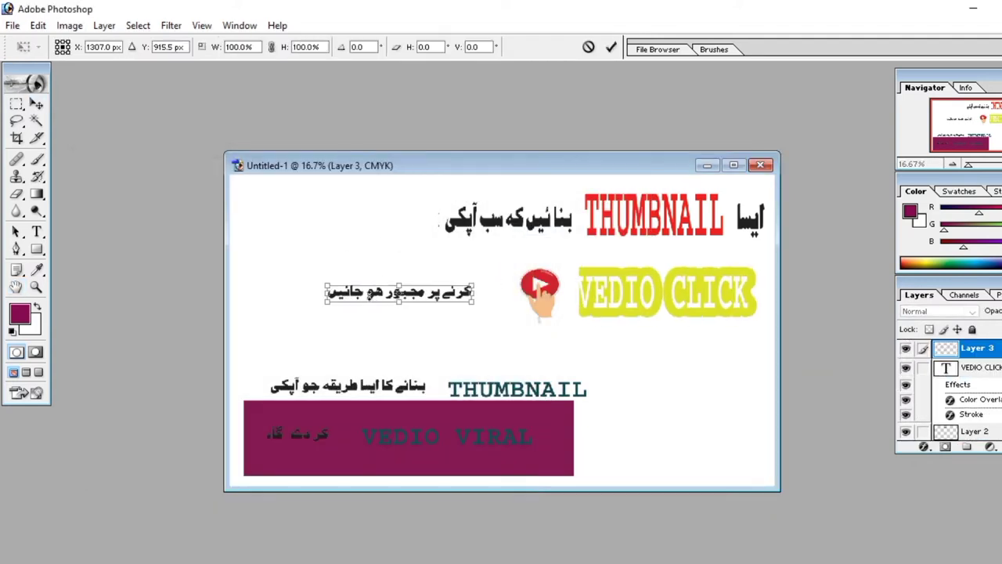
pyautogui.moveTo(399, 307)
pyautogui.mouseDown()
pyautogui.moveTo(413, 318)
pyautogui.moveTo(420, 290)
pyautogui.mouseUp()
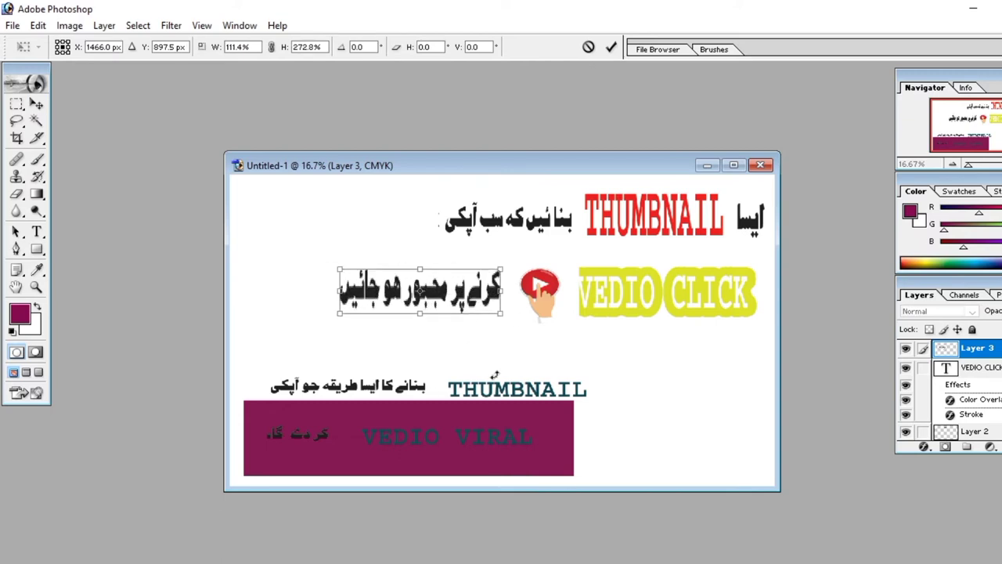
pyautogui.moveTo(339, 270); pyautogui.dragTo(332, 280)
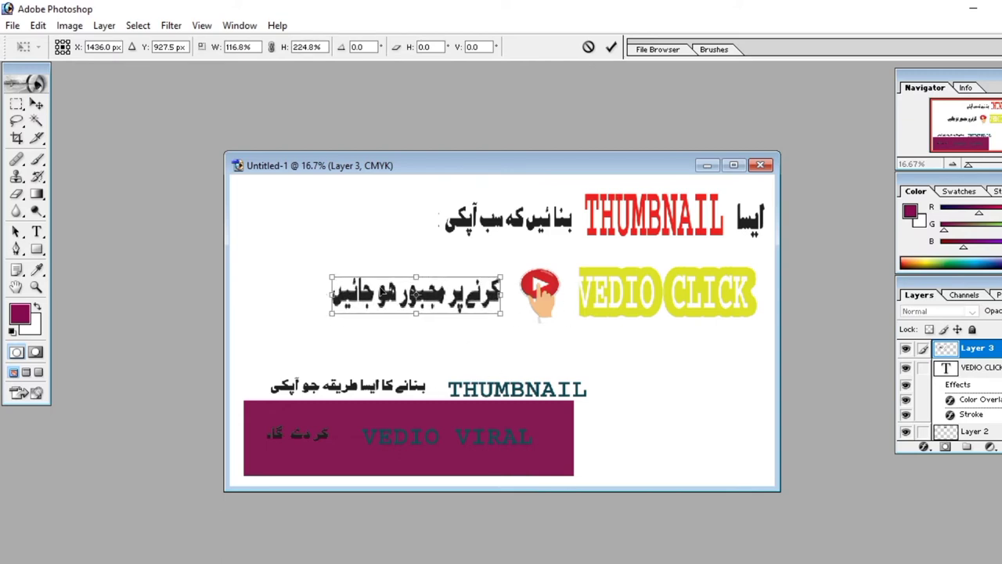
pyautogui.press('Return')
# Step: Turn on a Color Overlay in the Urdu line's Blending Options
pyautogui.click(924, 446)
pyautogui.click(927, 256)
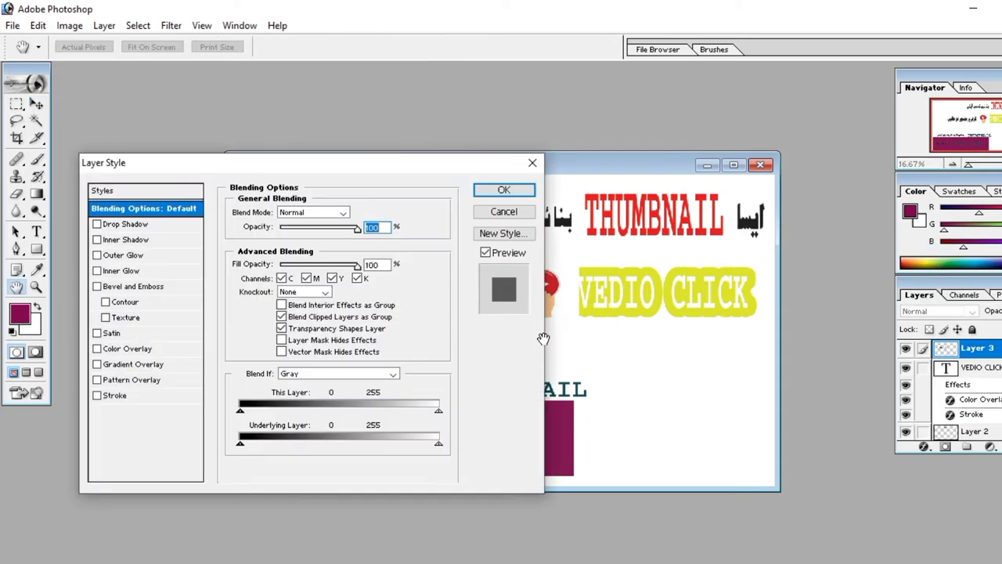
pyautogui.click(126, 348)
pyautogui.click(362, 208)
pyautogui.click(627, 284)
pyautogui.click(879, 332)
# Step: Add a yellow Stroke, set the overlay to white, and apply the style
pyautogui.click(117, 395)
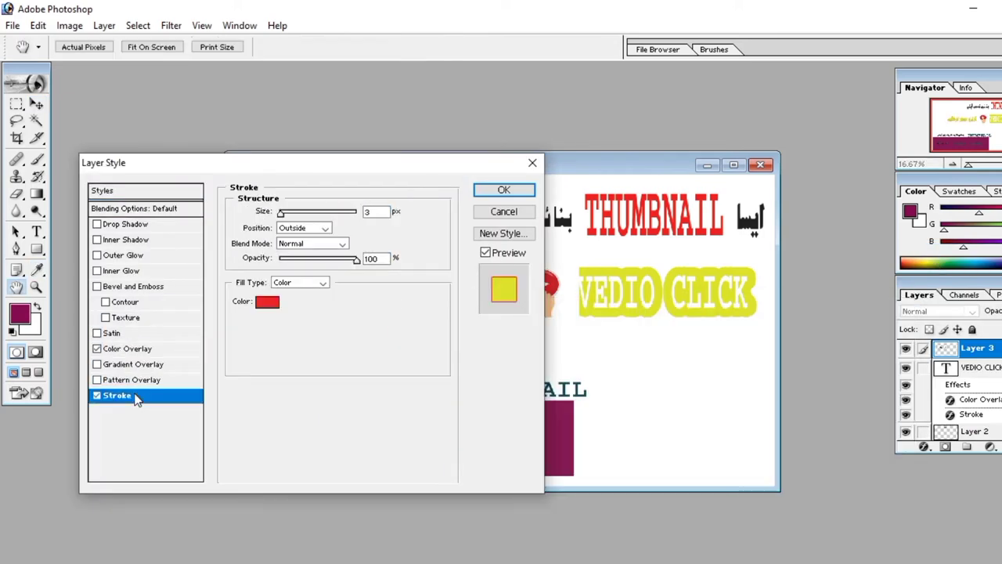
pyautogui.click(267, 301)
pyautogui.click(595, 271)
pyautogui.click(879, 333)
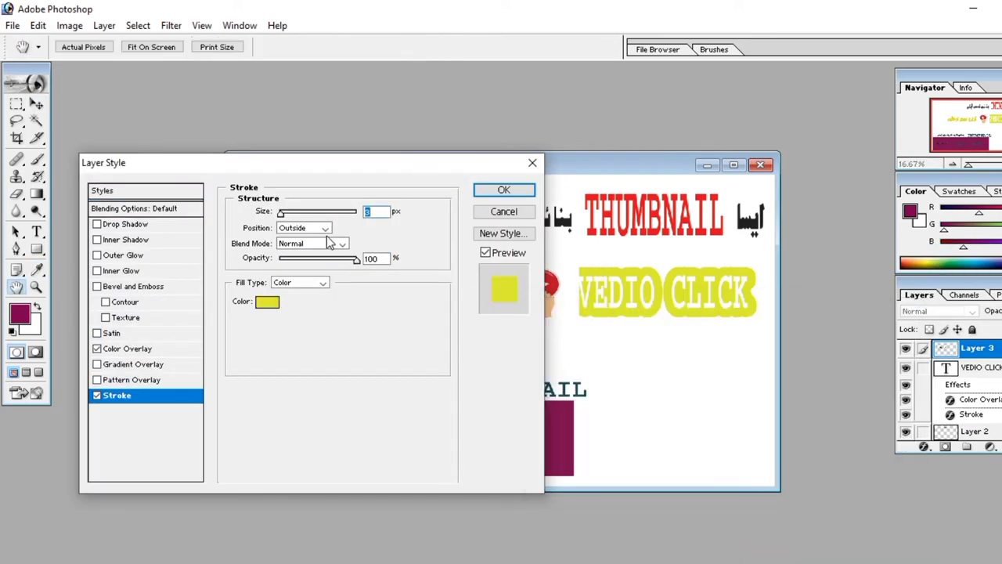
pyautogui.click(125, 349)
pyautogui.click(362, 208)
pyautogui.click(878, 332)
pyautogui.click(504, 190)
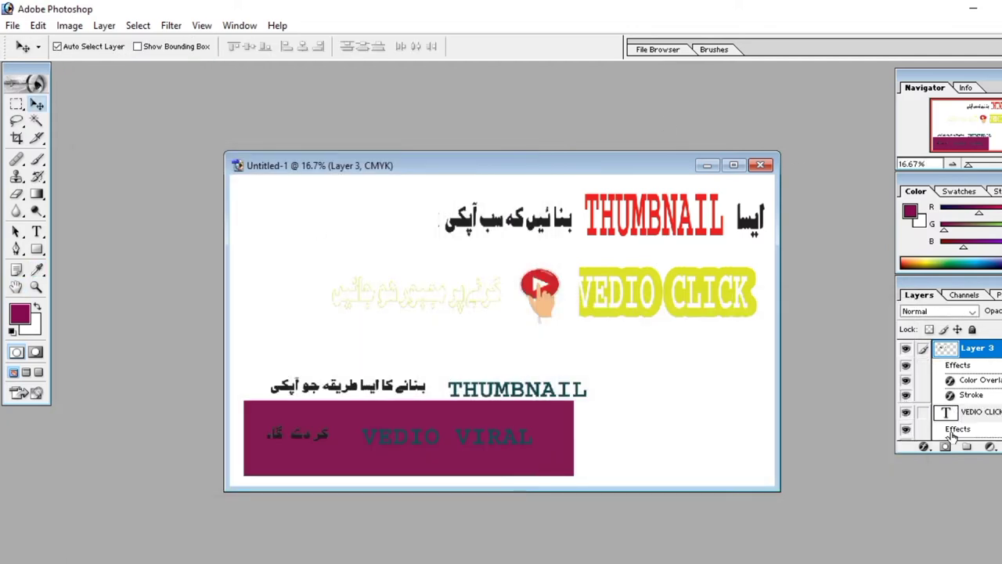
# Step: Increase the Stroke size on the Urdu phrase's yellow outline
pyautogui.doubleClick(958, 445)
pyautogui.moveTo(342, 162); pyautogui.dragTo(884, 123)
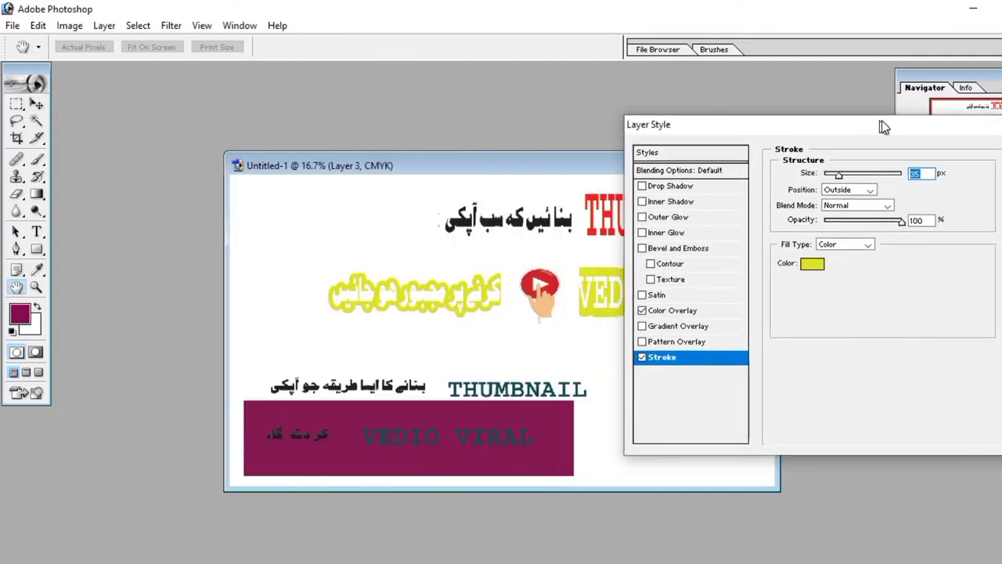
pyautogui.moveTo(822, 196); pyautogui.dragTo(844, 195)
pyautogui.press('Return')
# Step: Nudge the yellow Urdu phrase left and send the play icon layer backward
pyautogui.press('v')
pyautogui.click(383, 291)
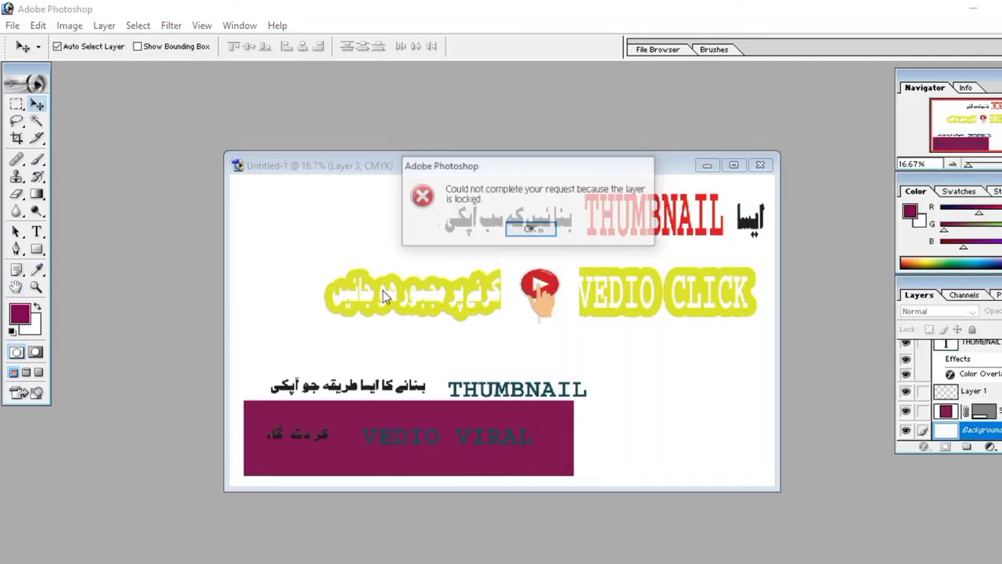
pyautogui.press('Return')
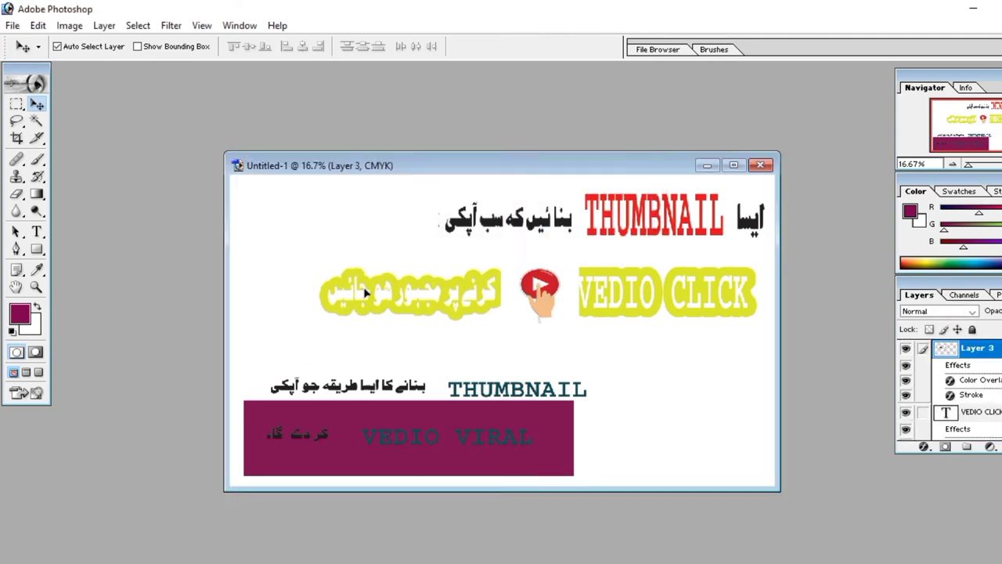
pyautogui.moveTo(373, 296); pyautogui.dragTo(361, 295)
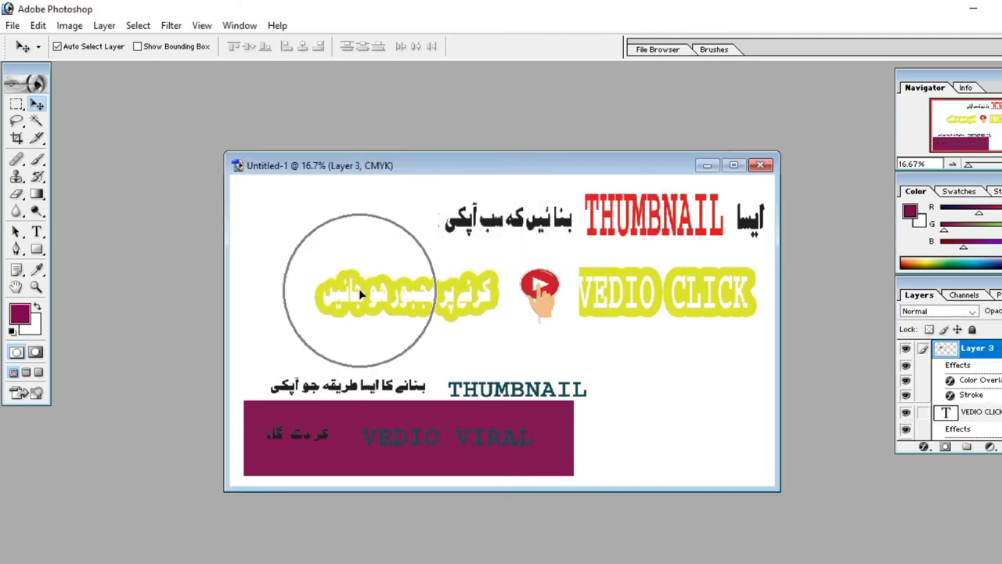
pyautogui.click(547, 294)
pyautogui.hotkey('ctrl', '[')
pyautogui.hotkey('ctrl', '[')
pyautogui.hotkey('ctrl', '[')
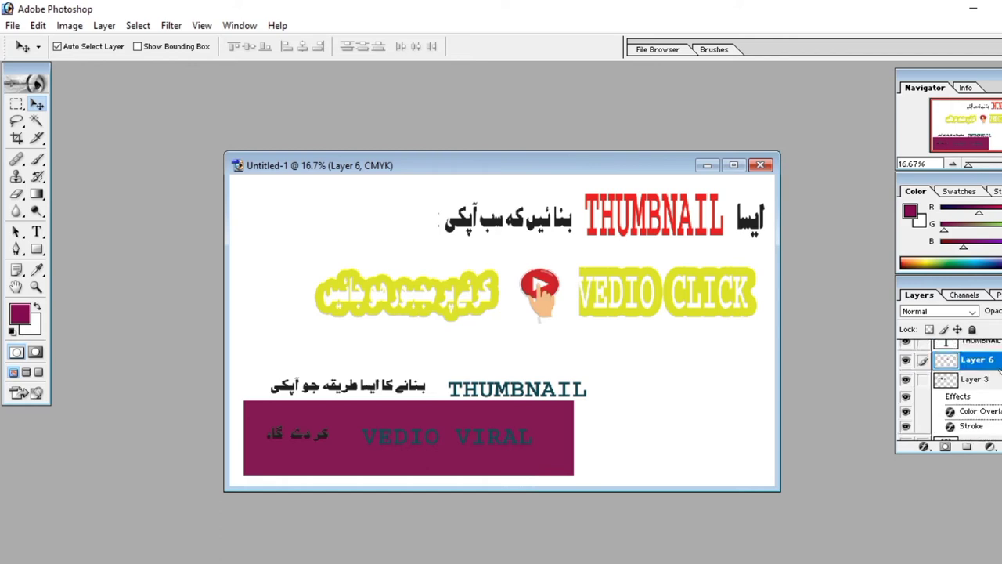
# Step: Move the maroon rectangle up behind the top Urdu phrase beside THUMBNAIL
pyautogui.click(464, 297)
pyautogui.press('Return')
pyautogui.click(470, 278)
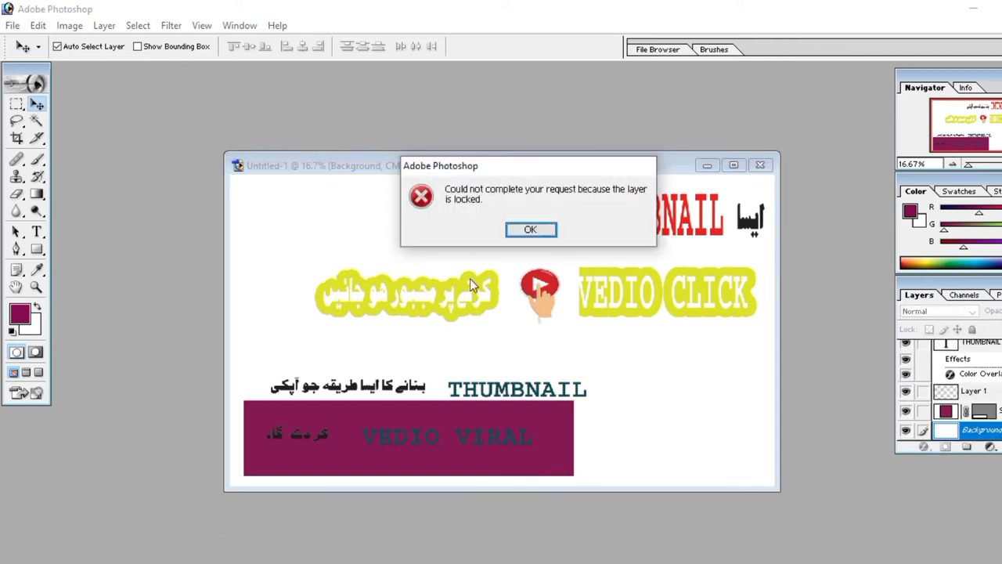
pyautogui.press('Return')
pyautogui.click(370, 304)
pyautogui.press('Return')
pyautogui.click(423, 310)
pyautogui.press('Return')
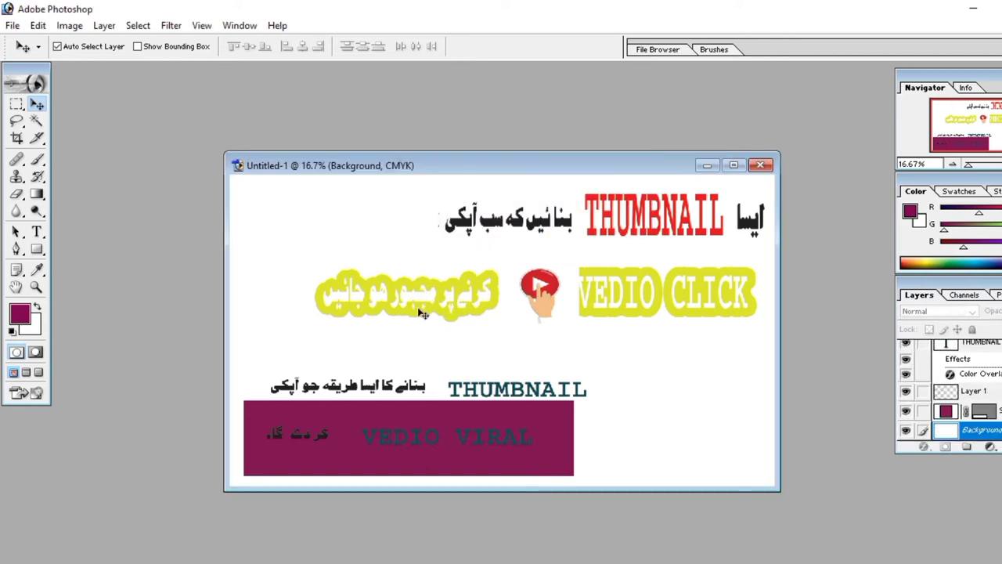
pyautogui.click(521, 232)
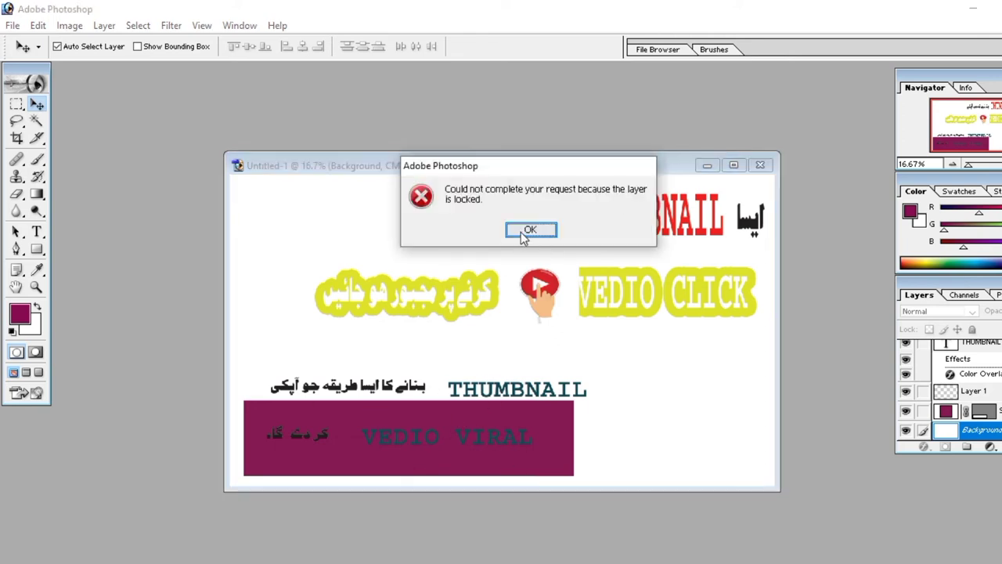
pyautogui.click(526, 231)
pyautogui.moveTo(386, 416)
pyautogui.mouseDown()
pyautogui.moveTo(614, 328)
pyautogui.moveTo(389, 347)
pyautogui.moveTo(406, 343)
pyautogui.moveTo(429, 196)
pyautogui.mouseUp()
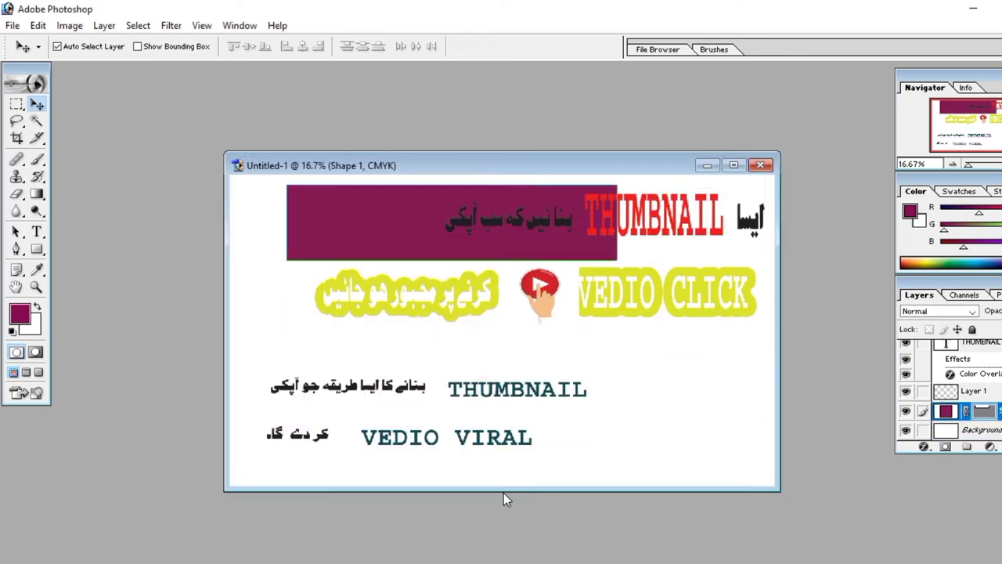
# Step: Stretch the lower THUMBNAIL text taller and wider, then trim its height slightly
pyautogui.click(462, 389)
pyautogui.hotkey('ctrl', 't')
pyautogui.moveTo(517, 379); pyautogui.dragTo(521, 360)
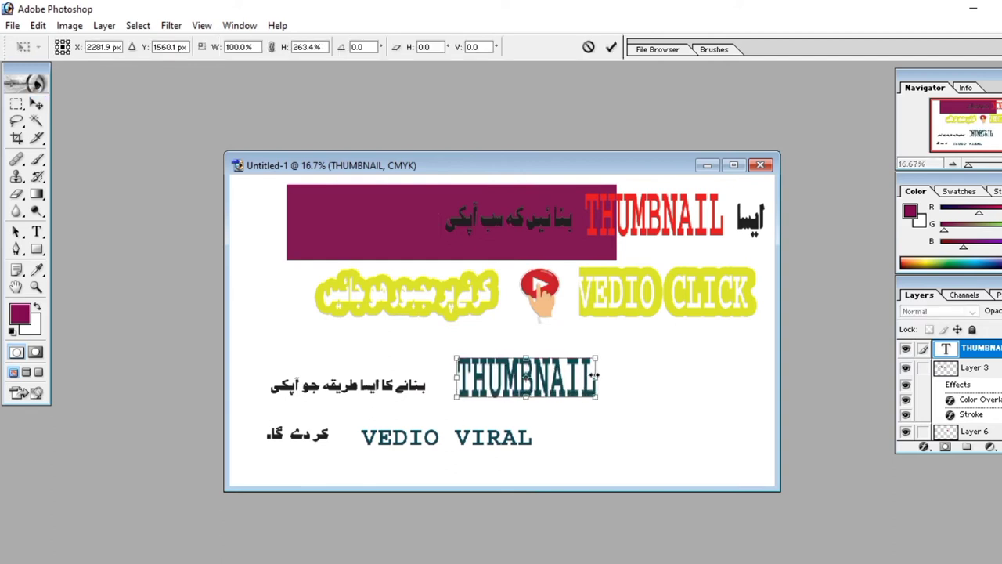
pyautogui.moveTo(589, 386); pyautogui.dragTo(604, 385)
pyautogui.moveTo(522, 401); pyautogui.dragTo(523, 410)
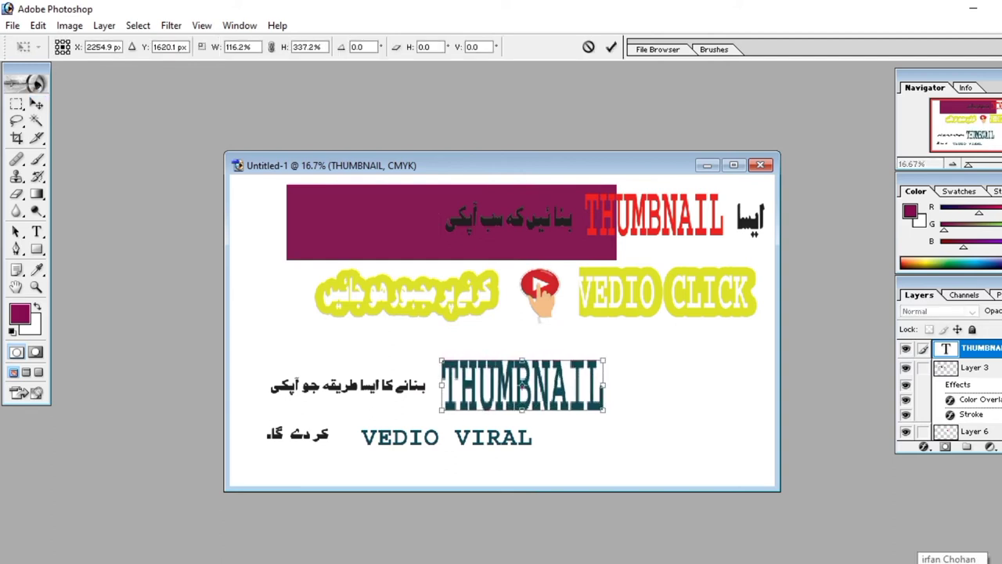
pyautogui.press('Return')
pyautogui.hotkey('ctrl', 't')
pyautogui.moveTo(522, 358); pyautogui.dragTo(522, 371)
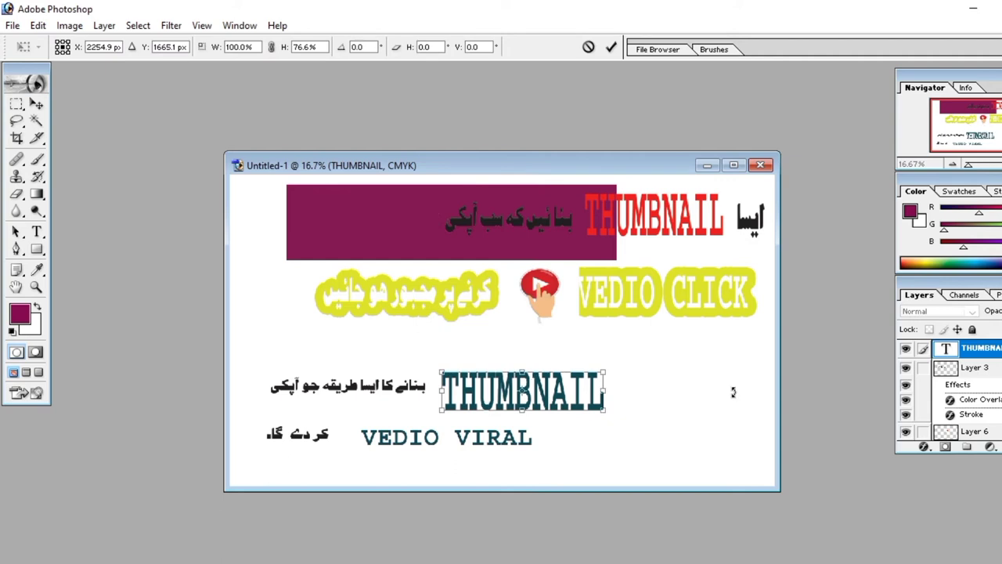
pyautogui.press('Return')
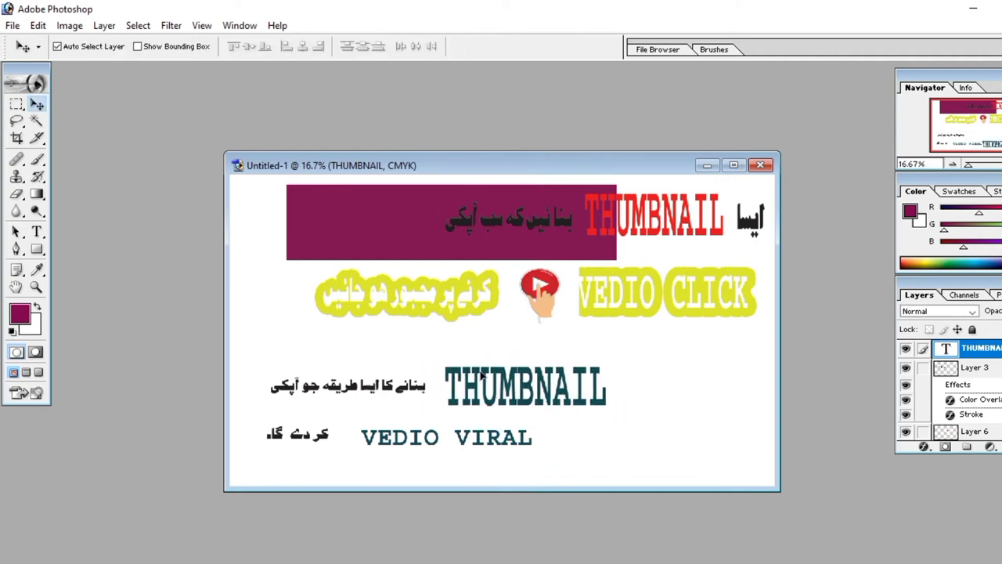
# Step: Move the maroon rectangle behind the lower THUMBNAIL and narrow it from the right
pyautogui.click(391, 238)
pyautogui.moveTo(391, 238); pyautogui.dragTo(543, 400)
pyautogui.hotkey('ctrl', 't')
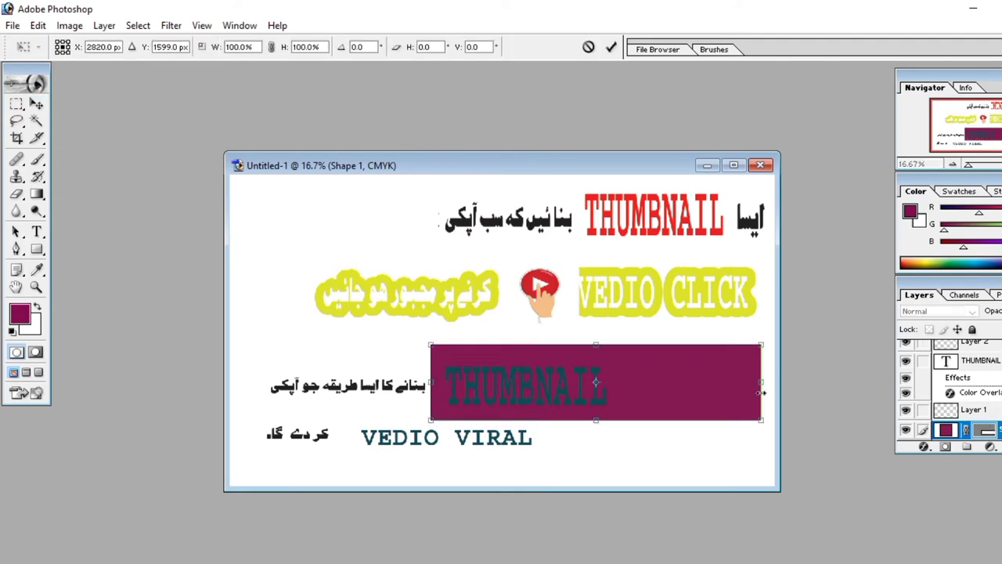
pyautogui.moveTo(759, 407); pyautogui.dragTo(628, 407)
pyautogui.press('Return')
pyautogui.moveTo(603, 348); pyautogui.dragTo(771, 317)
# Step: Check THUMBNAIL's blending options unchanged, then move the maroon box out of the design
pyautogui.click(979, 360)
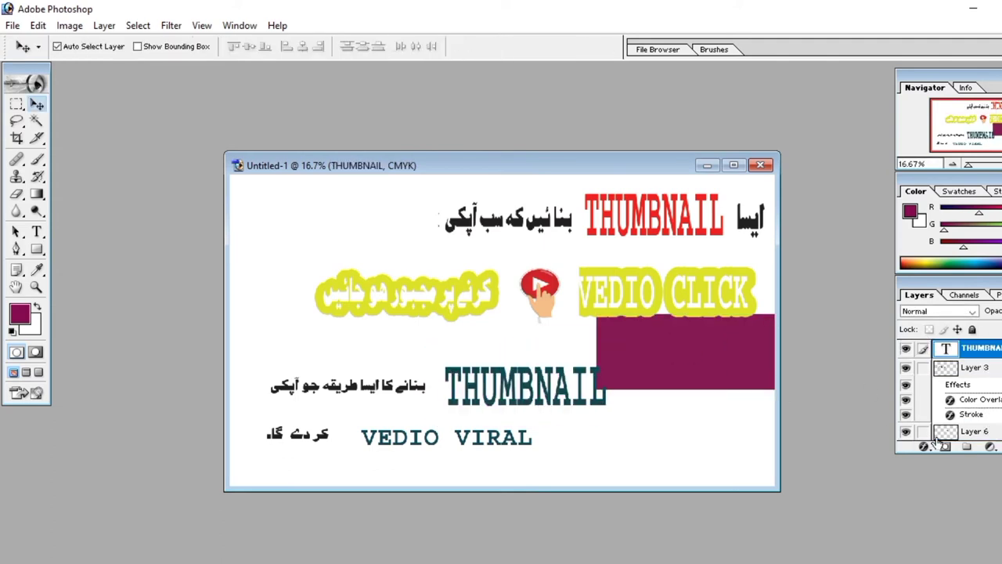
pyautogui.click(925, 445)
pyautogui.click(956, 258)
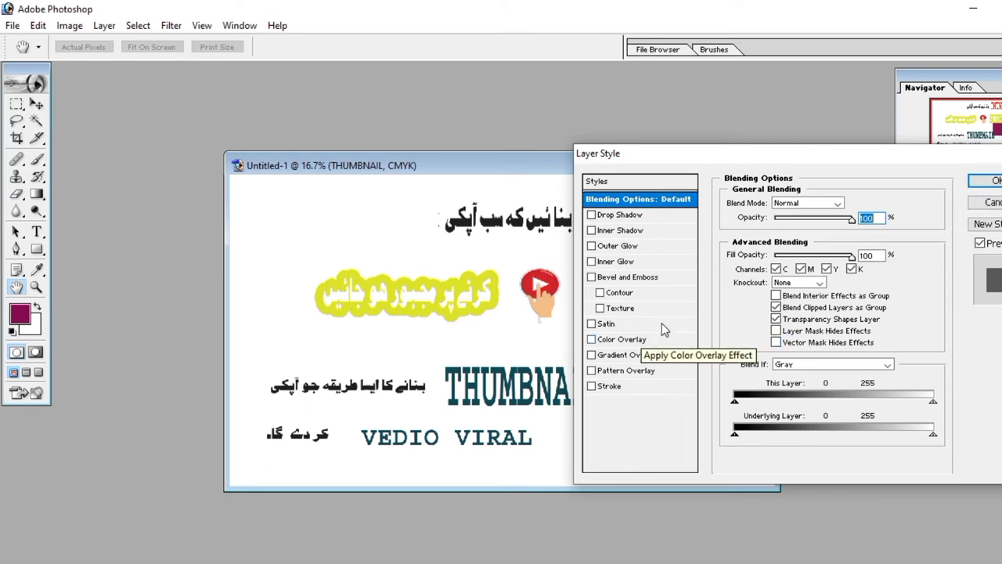
pyautogui.press('Escape')
pyautogui.press('v')
pyautogui.moveTo(662, 322); pyautogui.dragTo(740, 439)
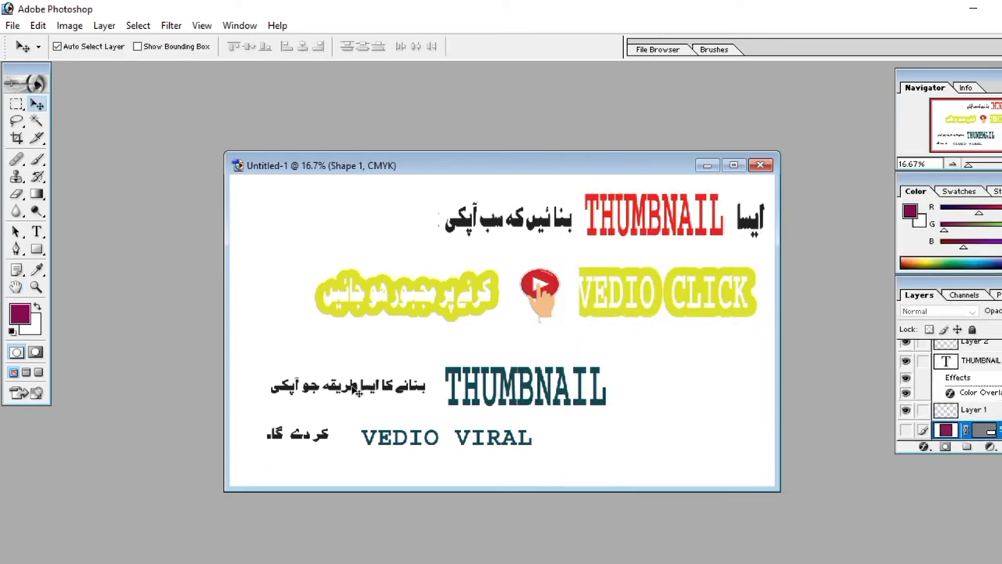
# Step: Enlarge the lower Urdu line and nudge it up slightly
pyautogui.hotkey('ctrl', 'j')
pyautogui.hotkey('ctrl', 't')
pyautogui.moveTo(269, 385); pyautogui.dragTo(251, 395)
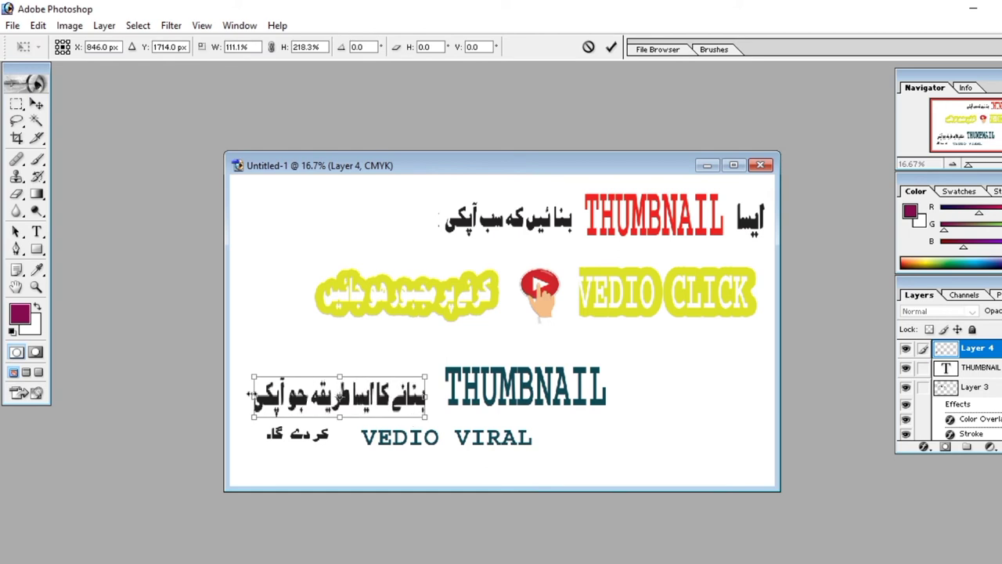
pyautogui.moveTo(387, 406); pyautogui.dragTo(388, 397)
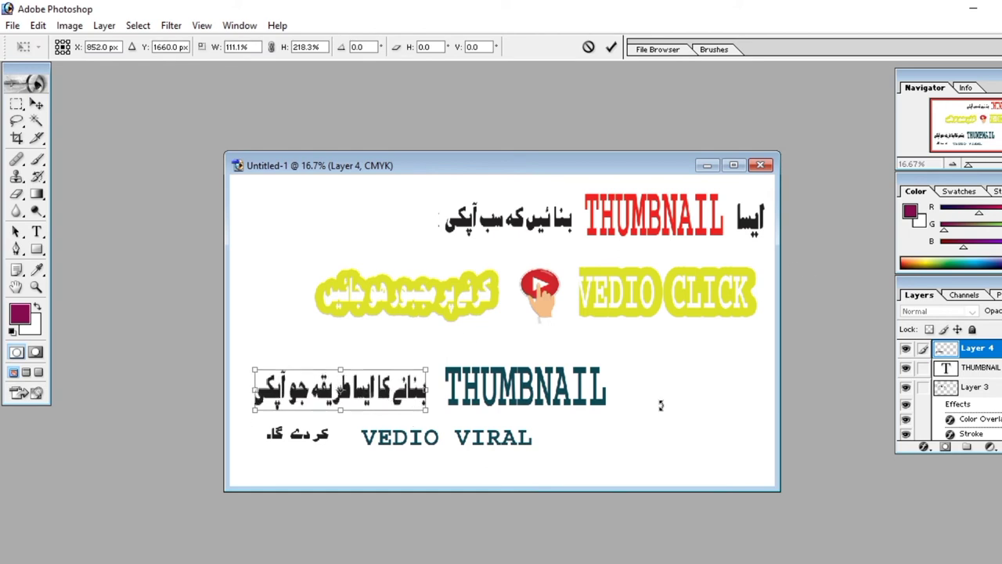
pyautogui.press('Return')
# Step: Give the Urdu line a white Color Overlay in Layer Style
pyautogui.click(925, 446)
pyautogui.click(932, 244)
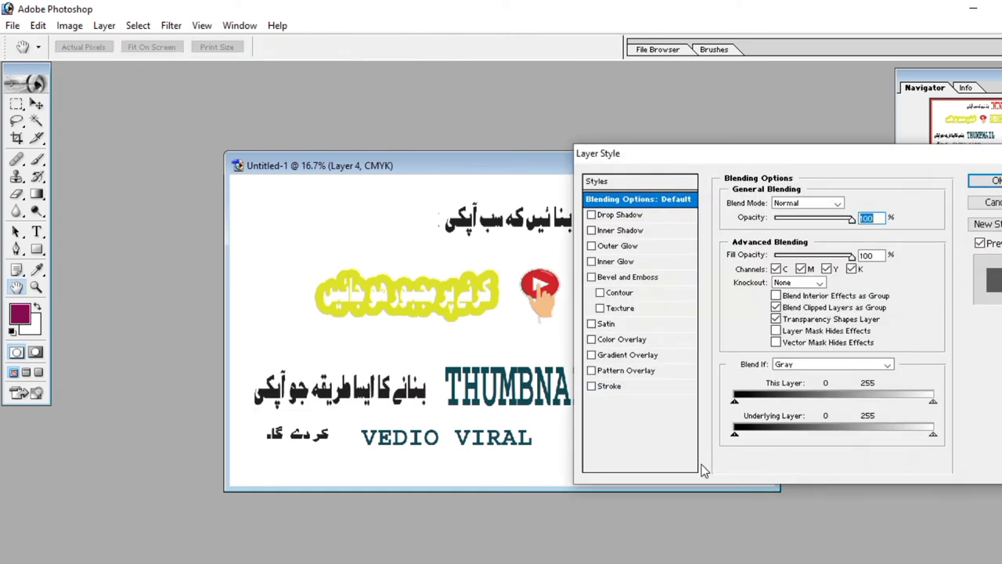
pyautogui.click(622, 339)
pyautogui.click(859, 202)
pyautogui.click(545, 344)
pyautogui.click(878, 332)
# Step: Add a 43 px teal stroke sampled from THUMBNAIL and apply the style
pyautogui.click(610, 387)
pyautogui.click(761, 291)
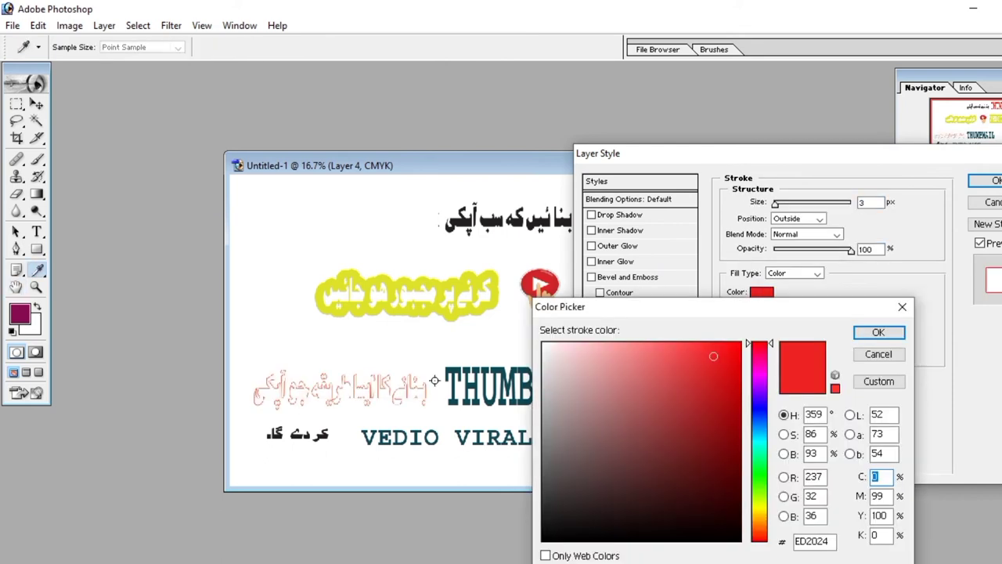
pyautogui.click(452, 372)
pyautogui.click(878, 332)
pyautogui.moveTo(775, 202); pyautogui.dragTo(793, 204)
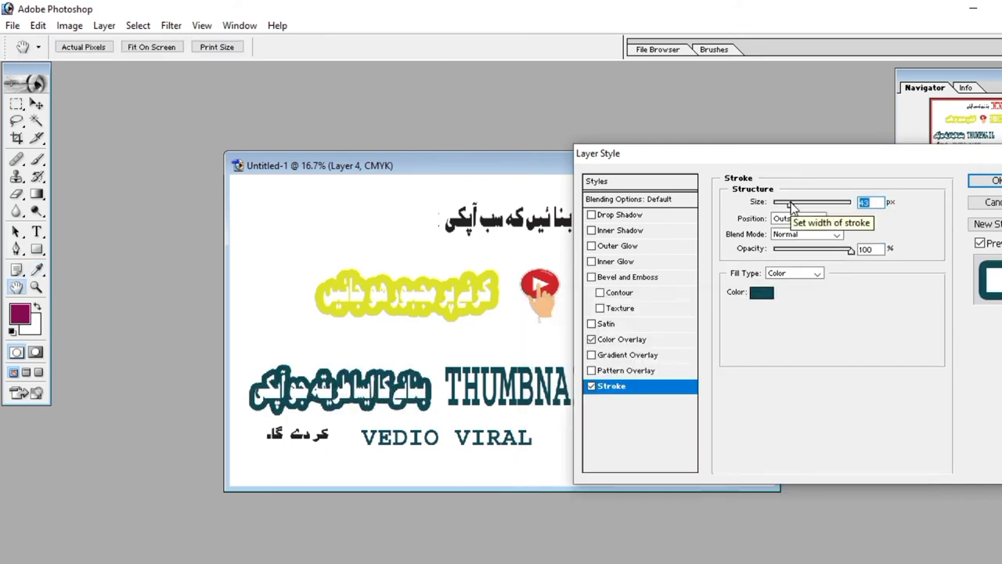
pyautogui.click(989, 180)
pyautogui.press('v')
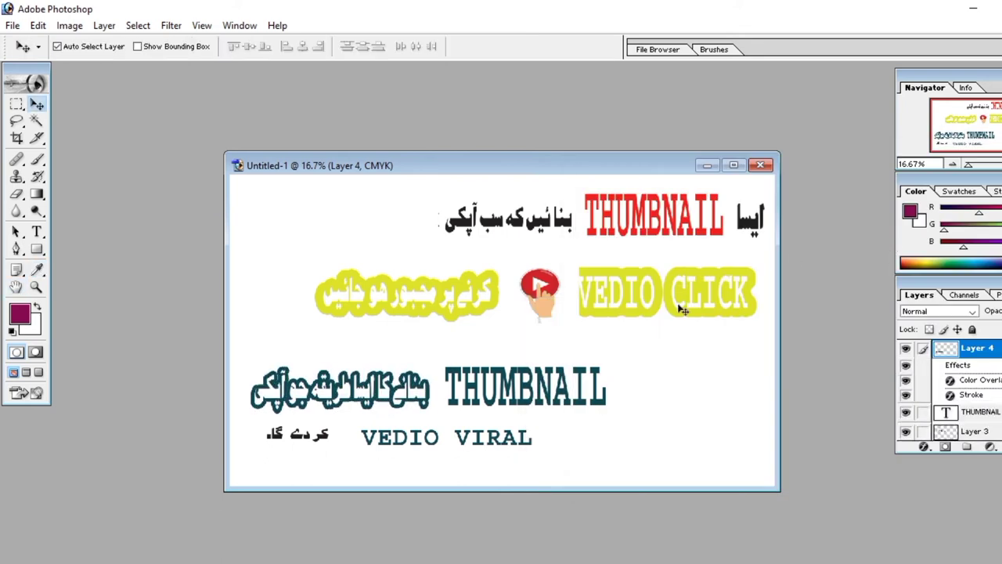
pyautogui.click(421, 438)
# Step: Draw a teal rectangle, sampled from THUMBNAIL, over the lower Urdu line
pyautogui.moveTo(37, 249); pyautogui.dragTo(86, 248)
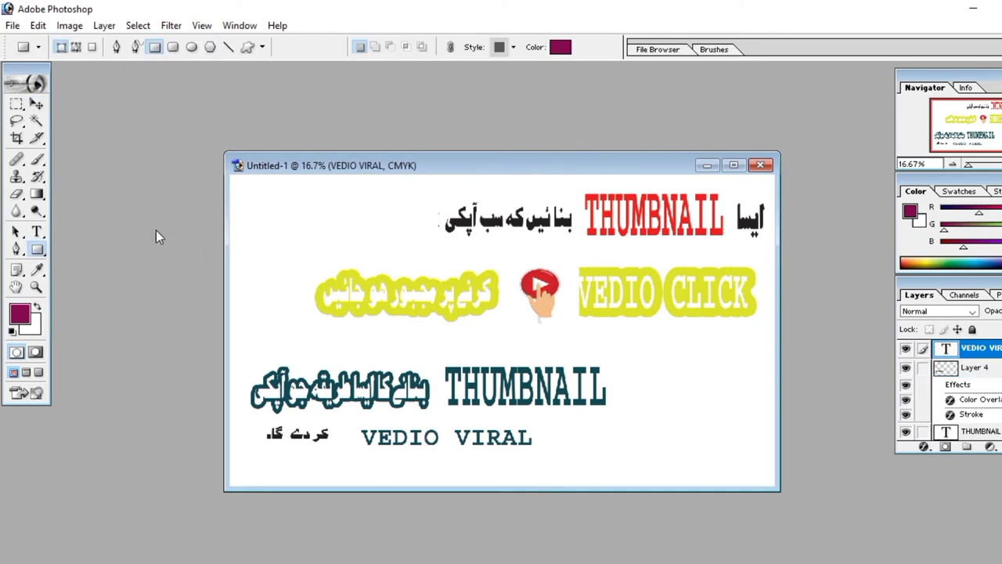
pyautogui.click(559, 48)
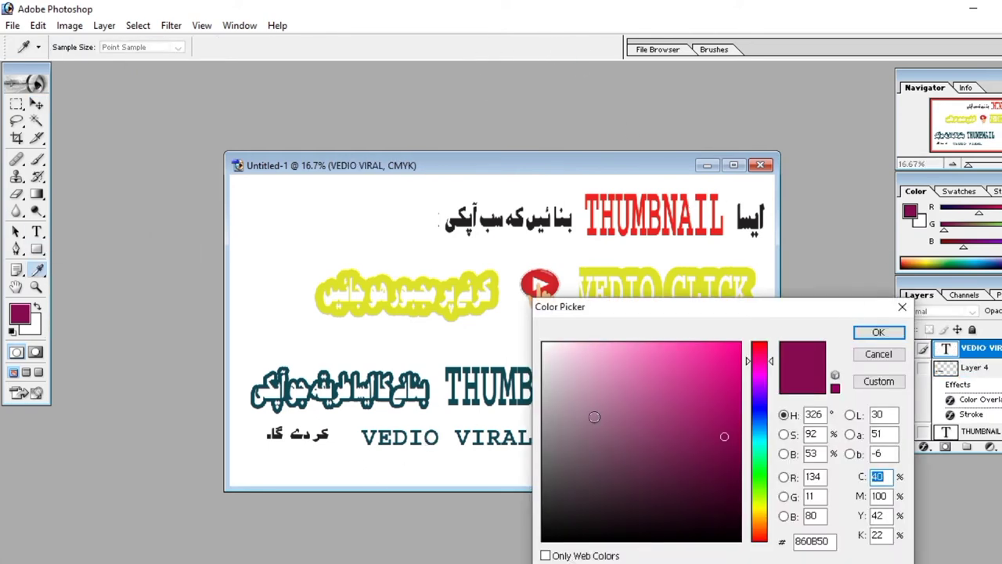
pyautogui.click(490, 378)
pyautogui.click(861, 335)
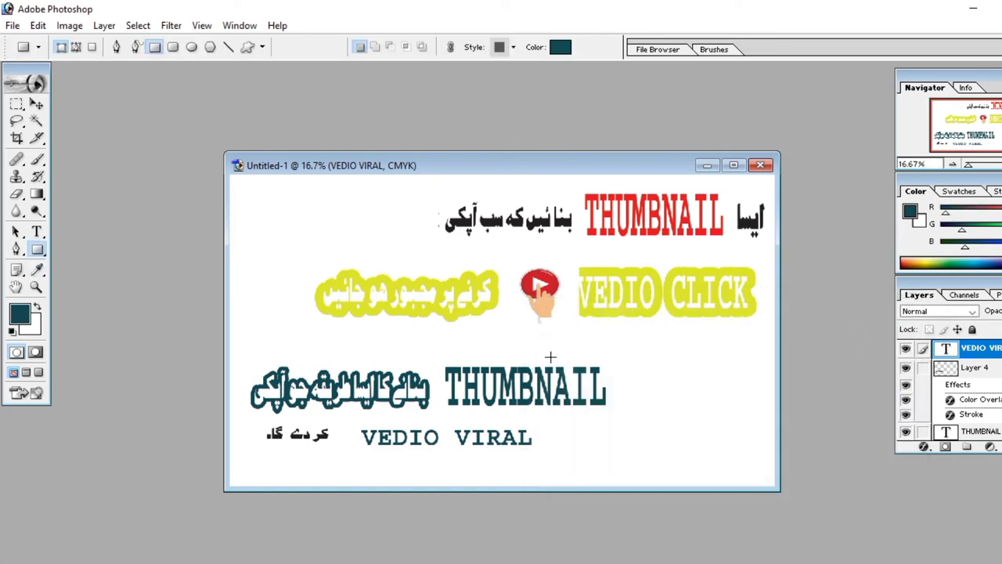
pyautogui.moveTo(439, 423); pyautogui.dragTo(439, 423)
# Step: Open and dismiss the teal rectangle's style settings, leaving it unchanged
pyautogui.doubleClick(979, 368)
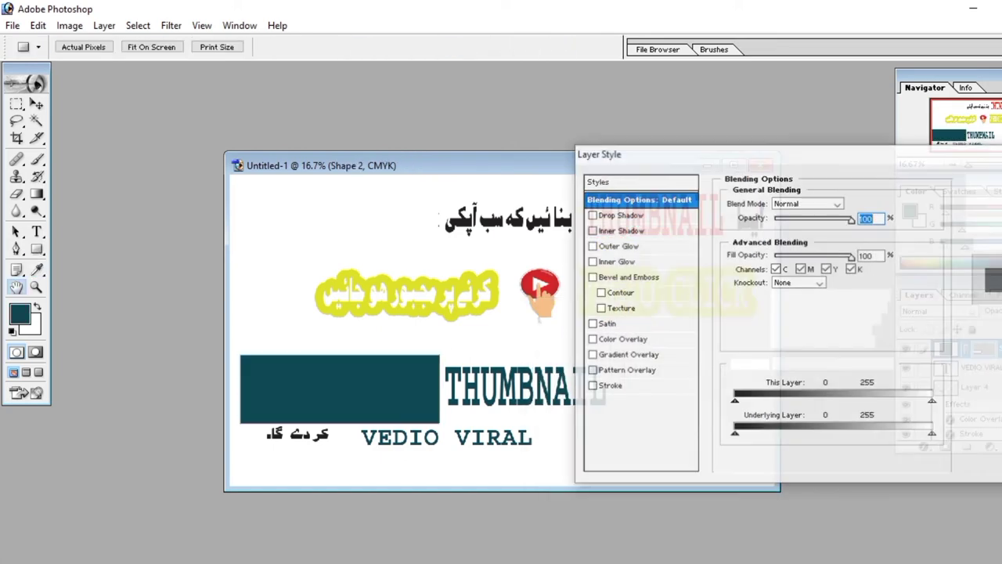
pyautogui.press('Escape')
pyautogui.doubleClick(981, 370)
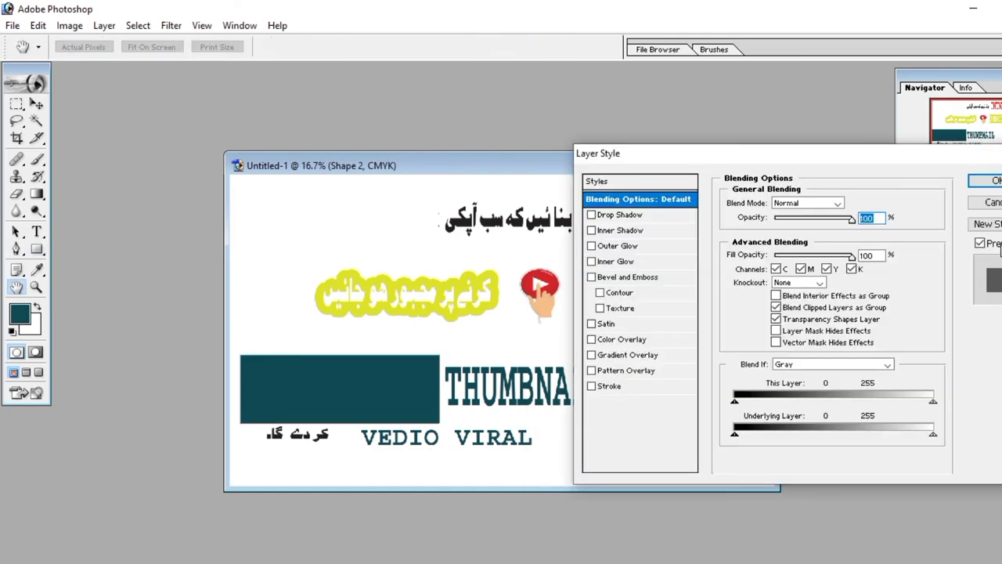
pyautogui.press('Escape')
pyautogui.doubleClick(980, 370)
pyautogui.press('Escape')
pyautogui.click(981, 369)
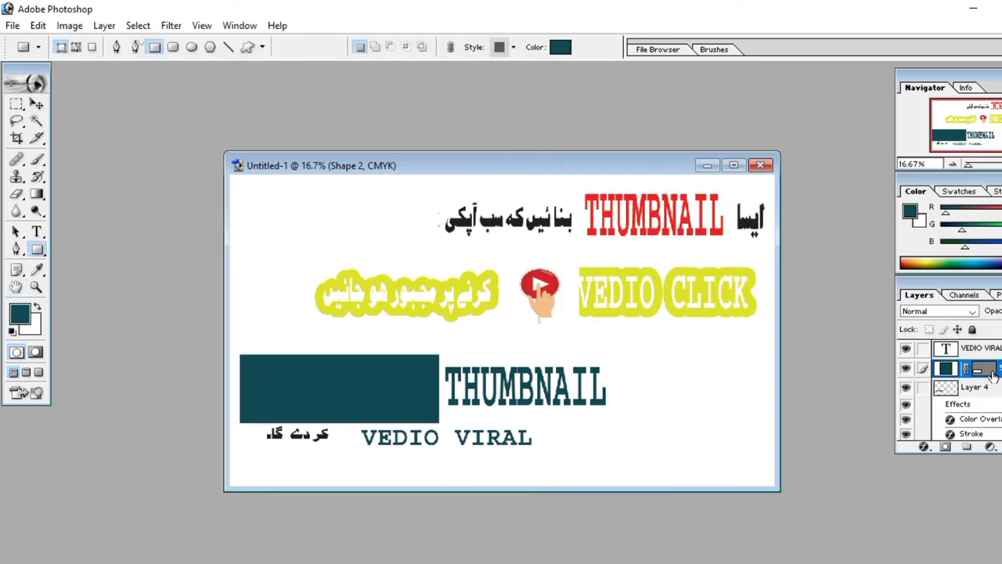
pyautogui.press('F7')
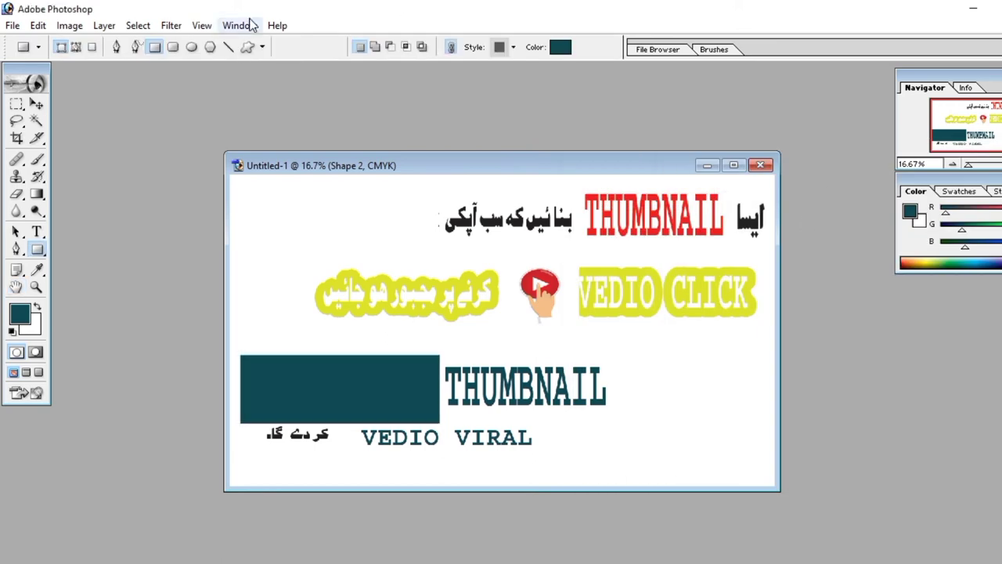
# Step: Show the Layers panel and send the teal rectangle layer behind the Urdu text
pyautogui.click(240, 25)
pyautogui.click(270, 300)
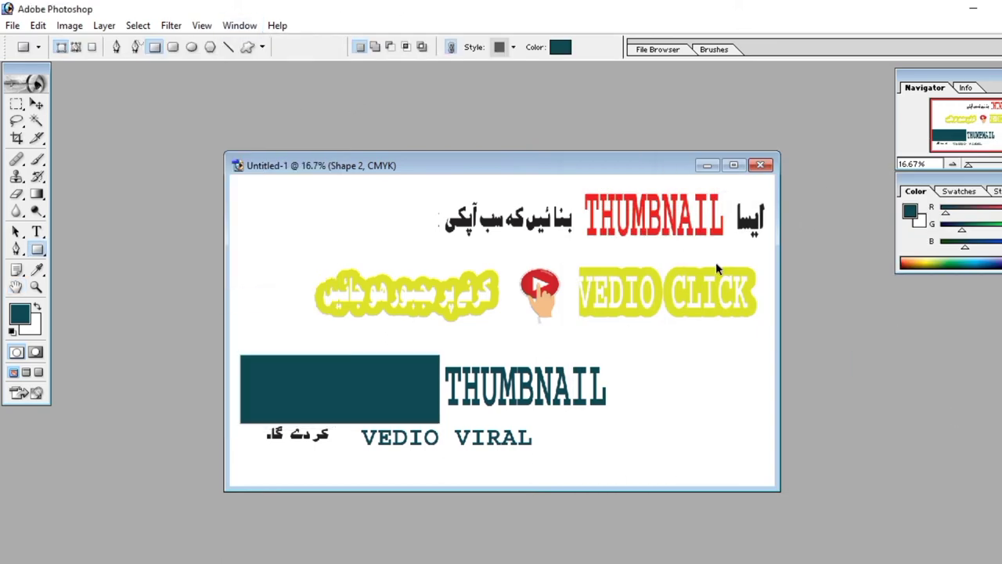
pyautogui.press('v')
pyautogui.click(395, 248)
pyautogui.click(239, 25)
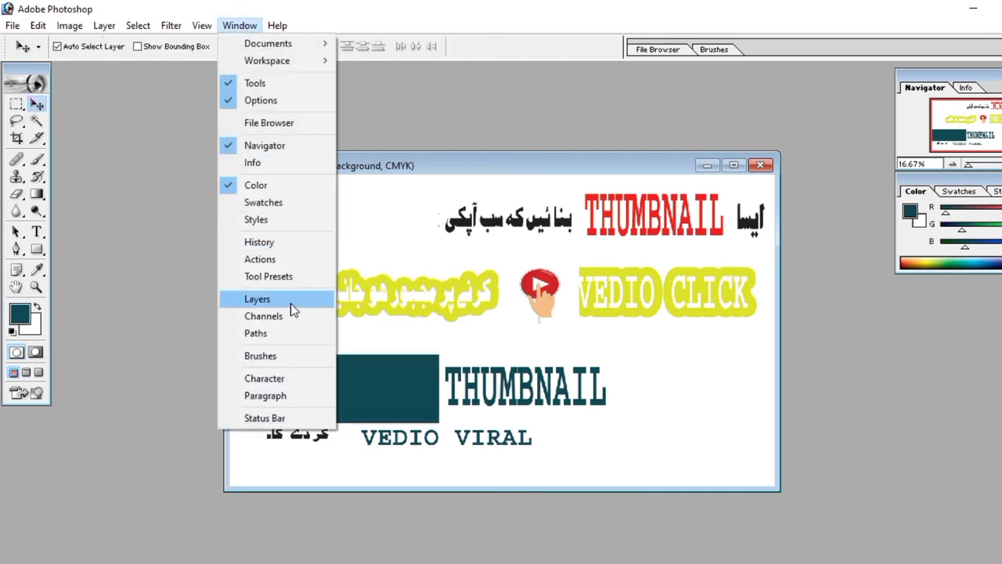
pyautogui.click(289, 307)
pyautogui.click(337, 387)
pyautogui.hotkey('ctrl', '[')
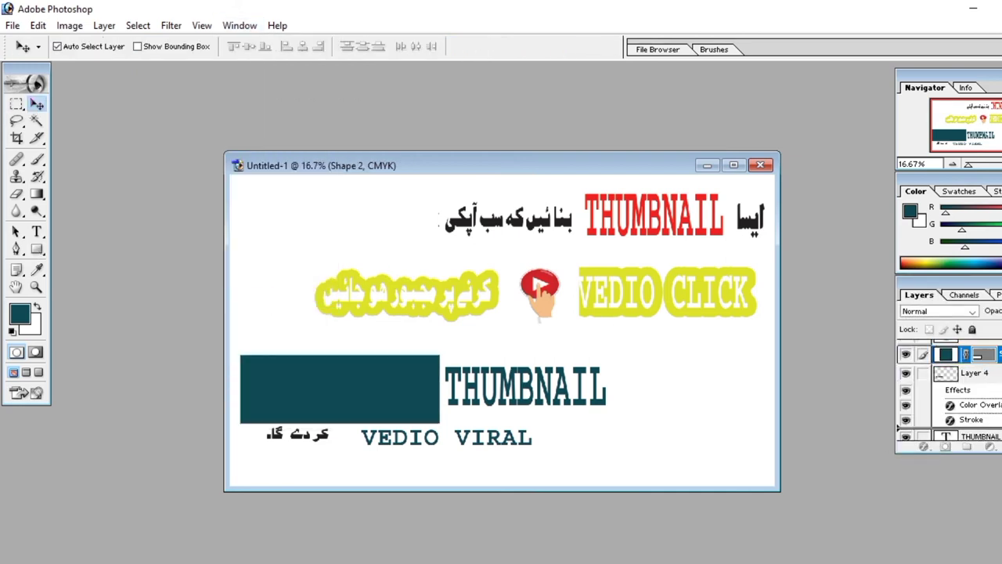
pyautogui.hotkey('ctrl', '[')
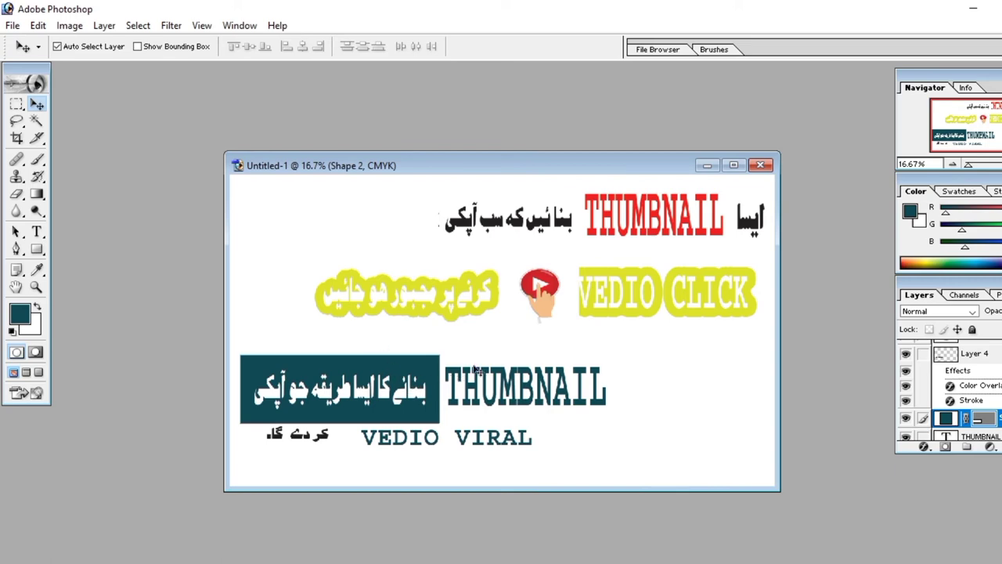
# Step: Give the lower THUMBNAIL layer a white Color Overlay
pyautogui.click(474, 374)
pyautogui.doubleClick(979, 419)
pyautogui.click(626, 339)
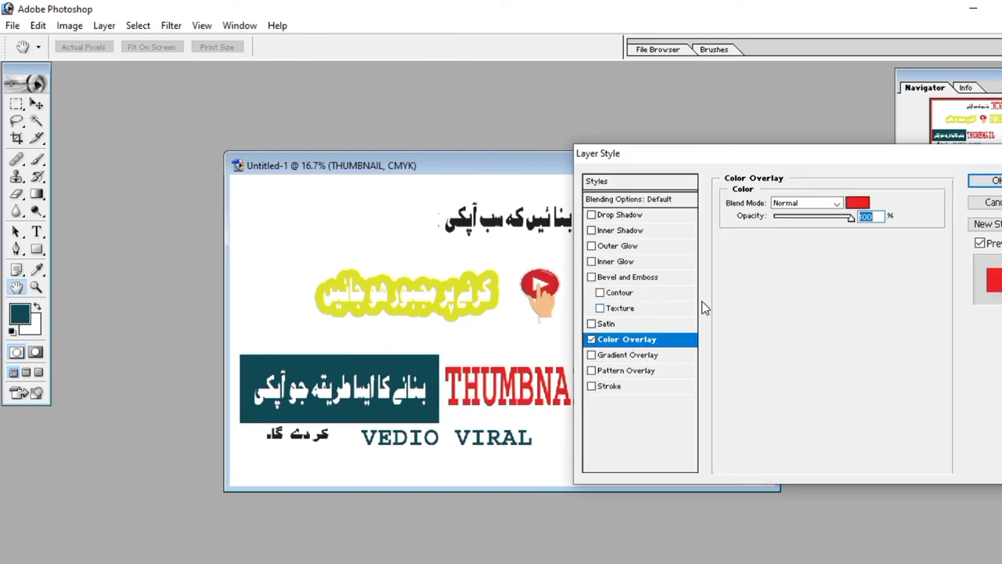
pyautogui.click(857, 203)
pyautogui.press('Escape')
pyautogui.moveTo(794, 154); pyautogui.dragTo(778, 145)
pyautogui.click(905, 190)
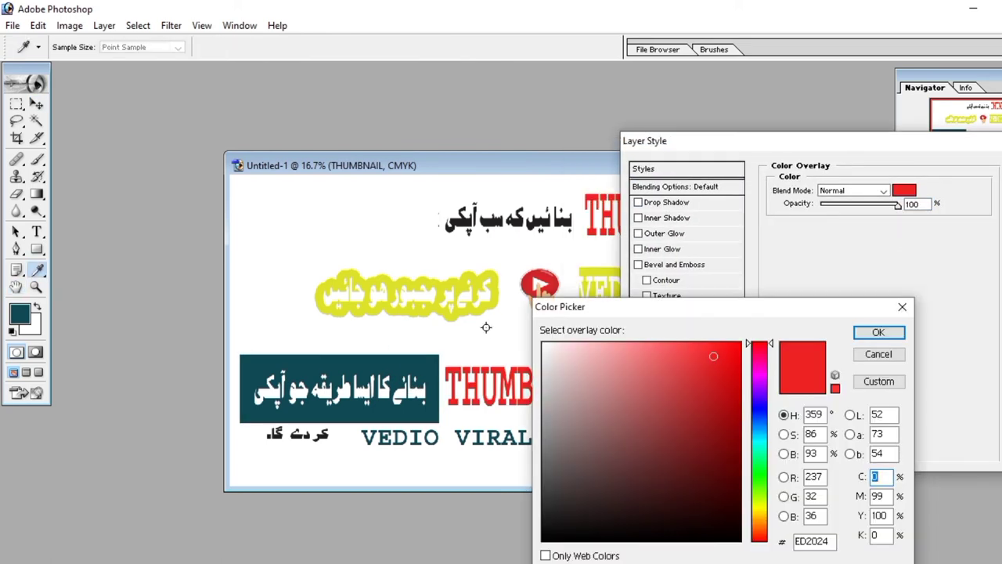
pyautogui.click(486, 327)
pyautogui.click(878, 332)
# Step: Add a thick teal stroke to THUMBNAIL and apply the style
pyautogui.click(653, 374)
pyautogui.click(809, 280)
pyautogui.click(339, 387)
pyautogui.click(879, 332)
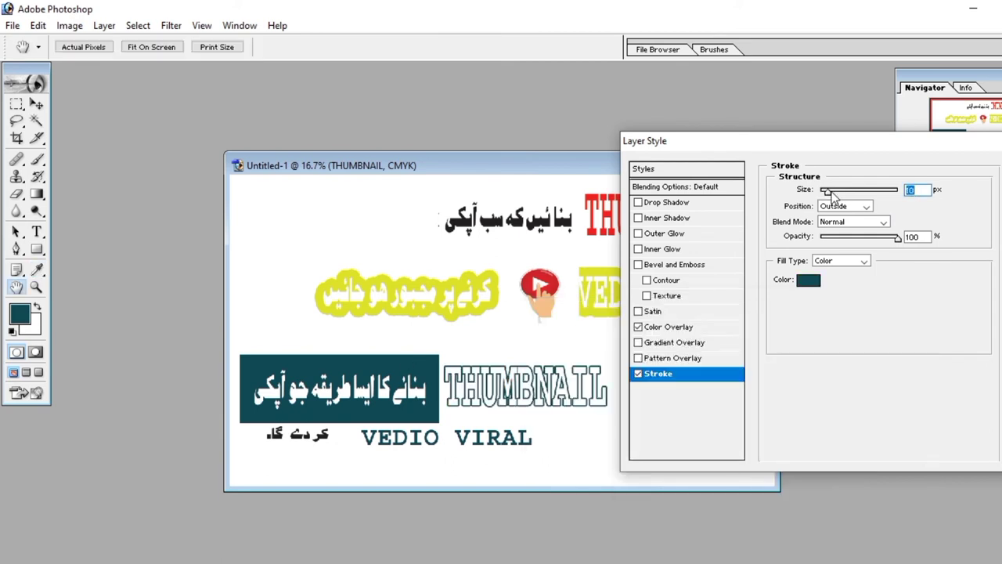
pyautogui.moveTo(834, 194); pyautogui.dragTo(832, 194)
pyautogui.press('Return')
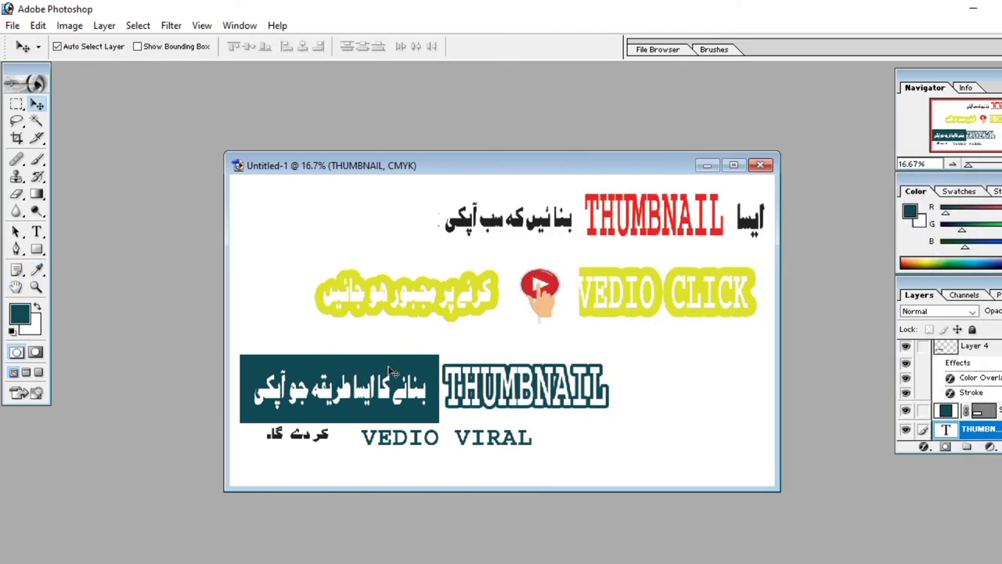
# Step: Move VEDIO VIRAL and the کر دے گا phrase down, scaling the phrase larger
pyautogui.moveTo(441, 436); pyautogui.dragTo(452, 457)
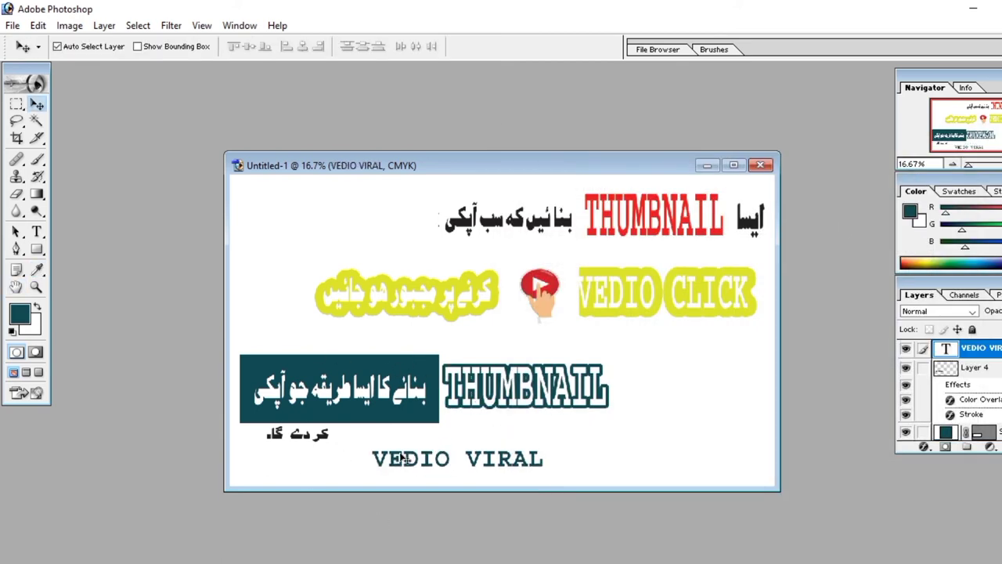
pyautogui.moveTo(298, 434); pyautogui.dragTo(313, 463)
pyautogui.hotkey('ctrl', 't')
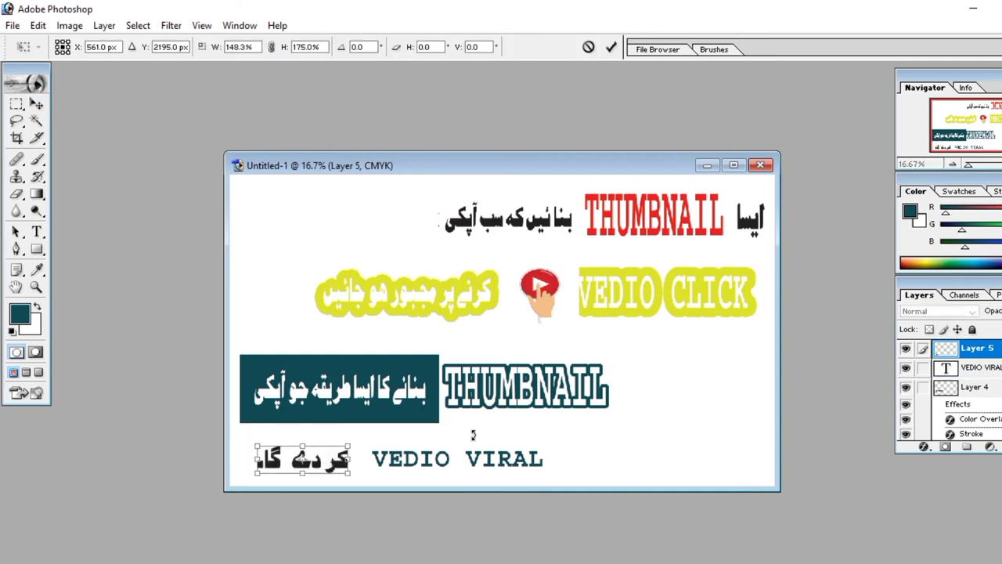
pyautogui.press('Return')
pyautogui.click(443, 459)
# Step: Nudge VEDIO VIRAL right and stretch it taller
pyautogui.moveTo(484, 458)
pyautogui.mouseDown()
pyautogui.moveTo(494, 456)
pyautogui.moveTo(470, 437)
pyautogui.mouseUp()
pyautogui.hotkey('ctrl', 't')
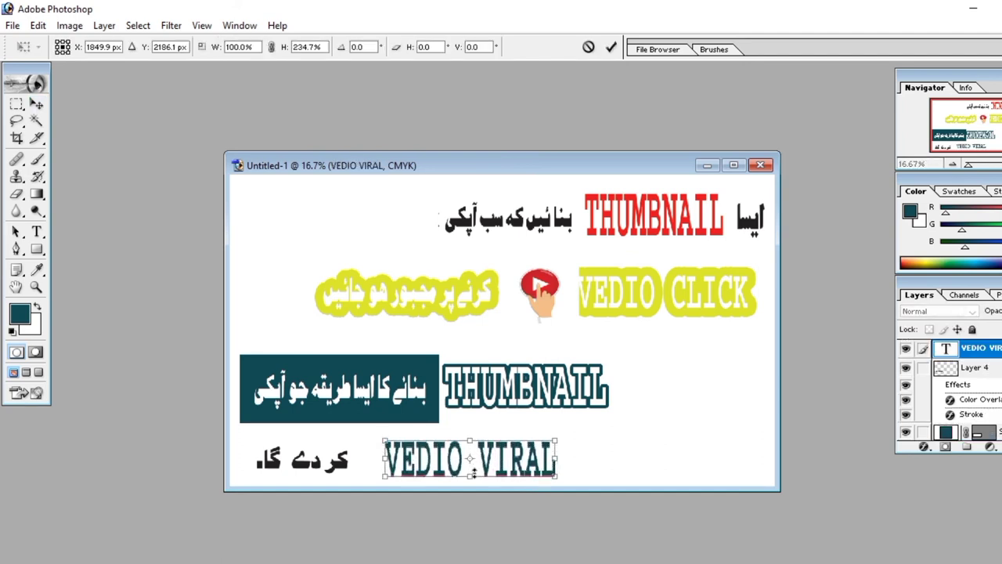
pyautogui.press('Return')
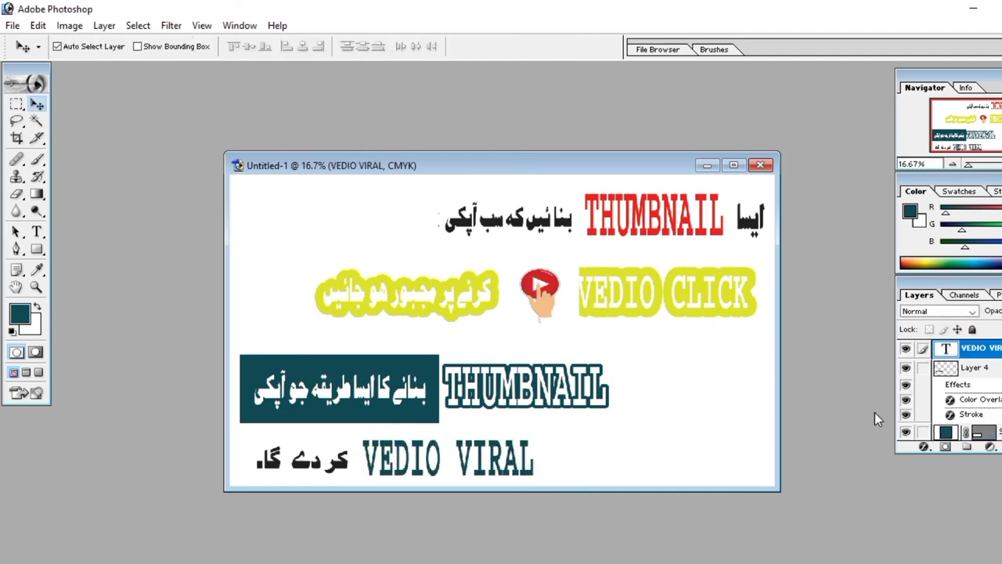
pyautogui.click(37, 249)
# Step: Draw a rectangle below VEDIO VIRAL's layer and copy THUMBNAIL's white fill and teal stroke onto it
pyautogui.click(78, 229)
pyautogui.click(560, 47)
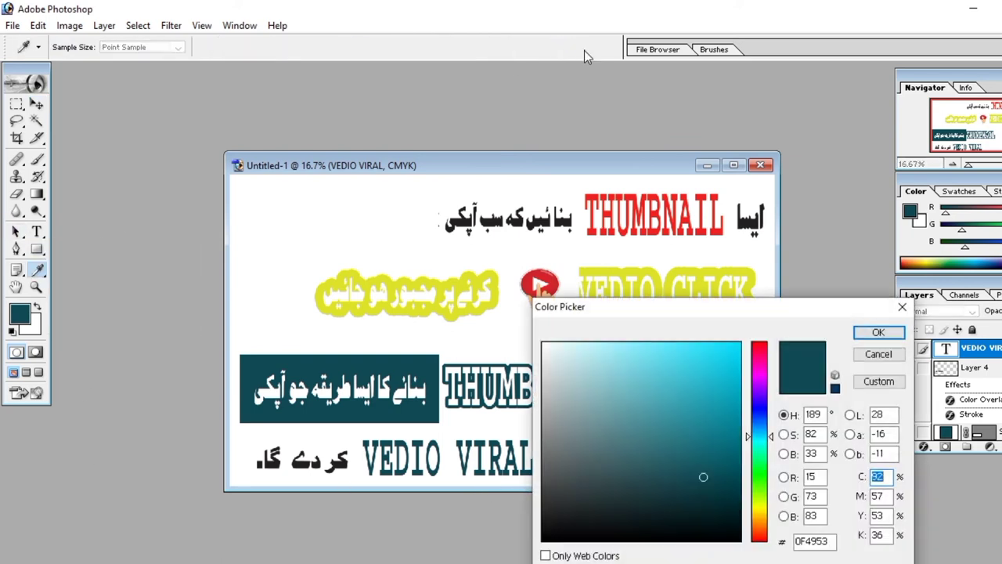
pyautogui.click(884, 331)
pyautogui.moveTo(353, 427)
pyautogui.mouseDown()
pyautogui.moveTo(571, 481)
pyautogui.moveTo(546, 480)
pyautogui.mouseUp()
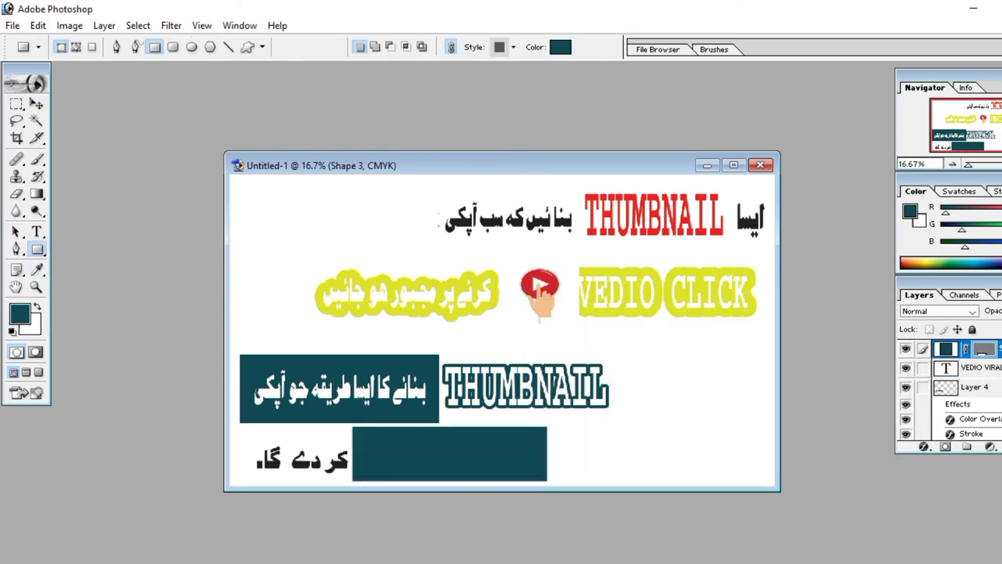
pyautogui.moveTo(977, 373); pyautogui.dragTo(977, 379)
pyautogui.scroll(-2, 948, 392)
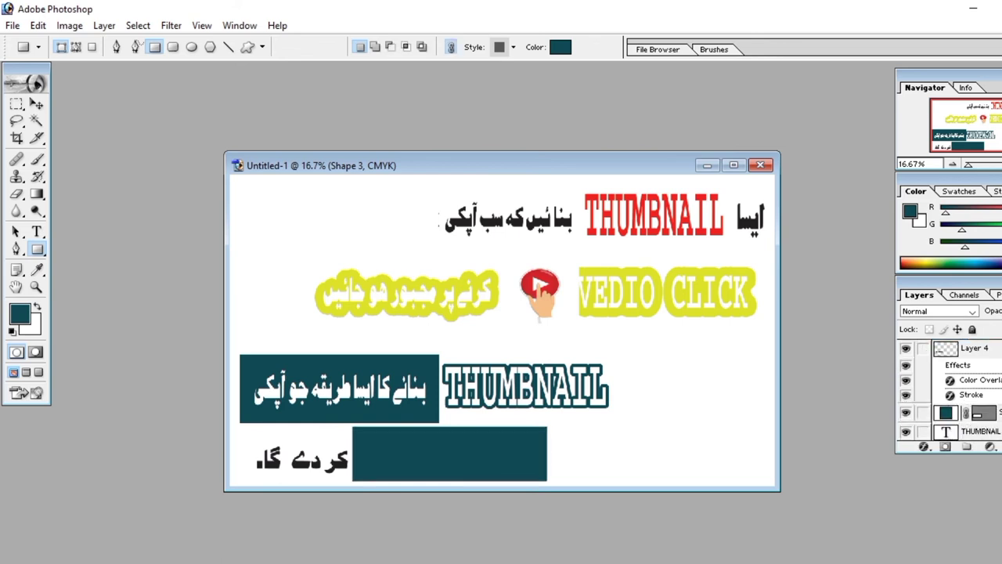
pyautogui.scroll(-1, 948, 392)
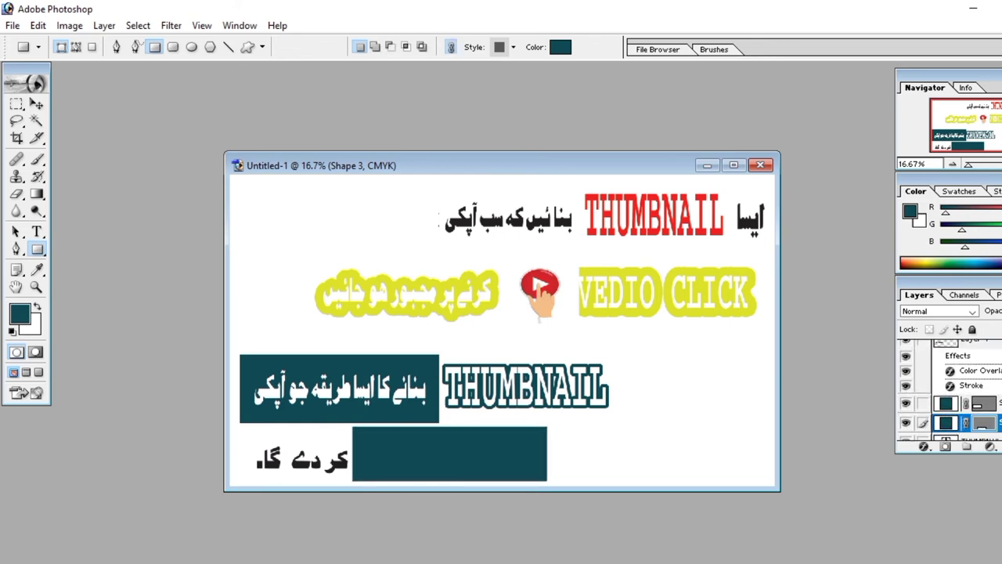
pyautogui.scroll(-2, 948, 392)
pyautogui.moveTo(957, 408); pyautogui.dragTo(948, 373)
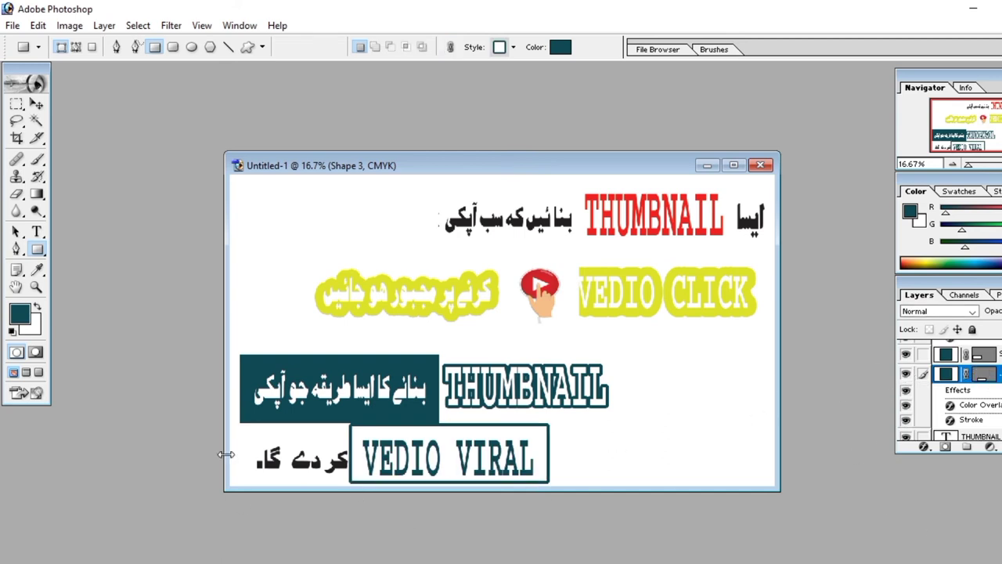
# Step: Resize the box to fit snugly around VEDIO VIRAL
pyautogui.click(36, 104)
pyautogui.hotkey('ctrl', 't')
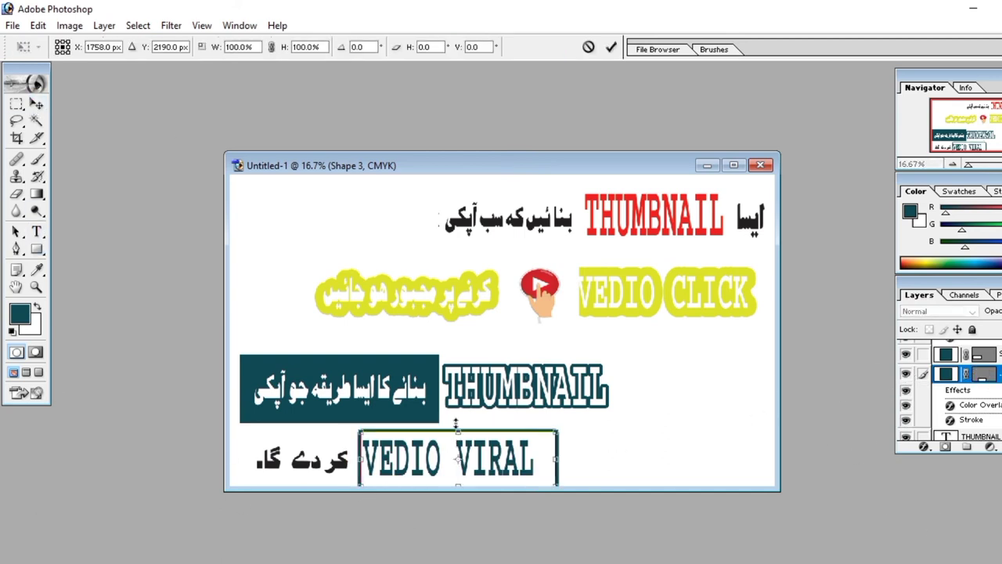
pyautogui.moveTo(458, 484)
pyautogui.mouseDown()
pyautogui.moveTo(453, 464)
pyautogui.moveTo(469, 424)
pyautogui.mouseUp()
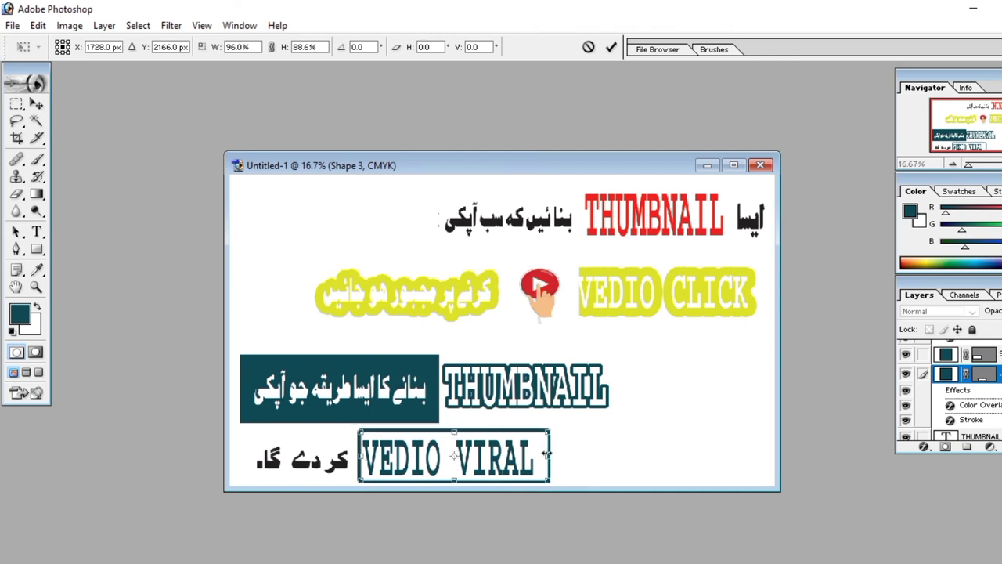
pyautogui.moveTo(356, 455); pyautogui.dragTo(354, 459)
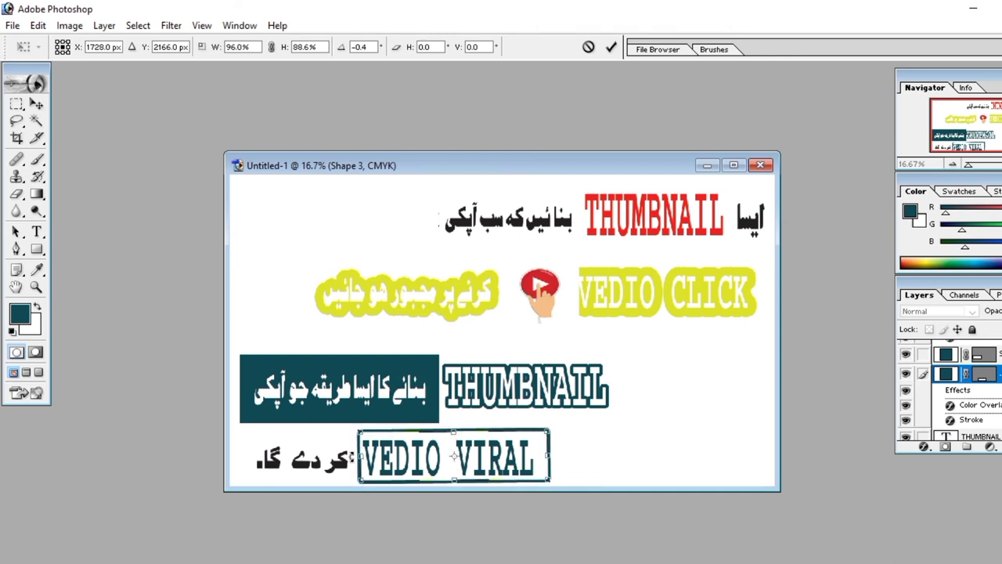
pyautogui.press('Return')
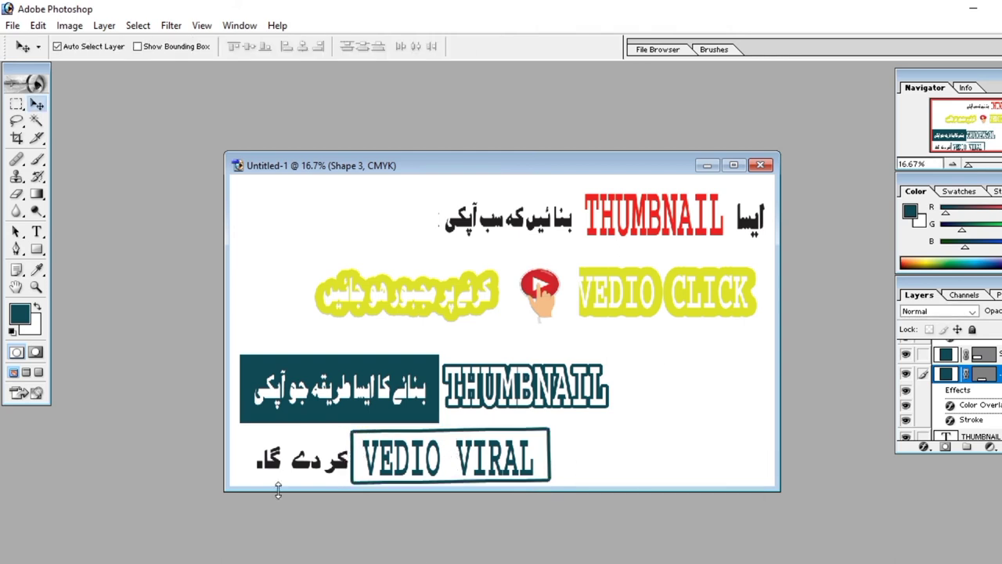
pyautogui.click(311, 462)
pyautogui.hotkey('ctrl', 't')
# Step: Move the Urdu phrase left of the box and start a colour overlay on it
pyautogui.moveTo(302, 459); pyautogui.dragTo(292, 458)
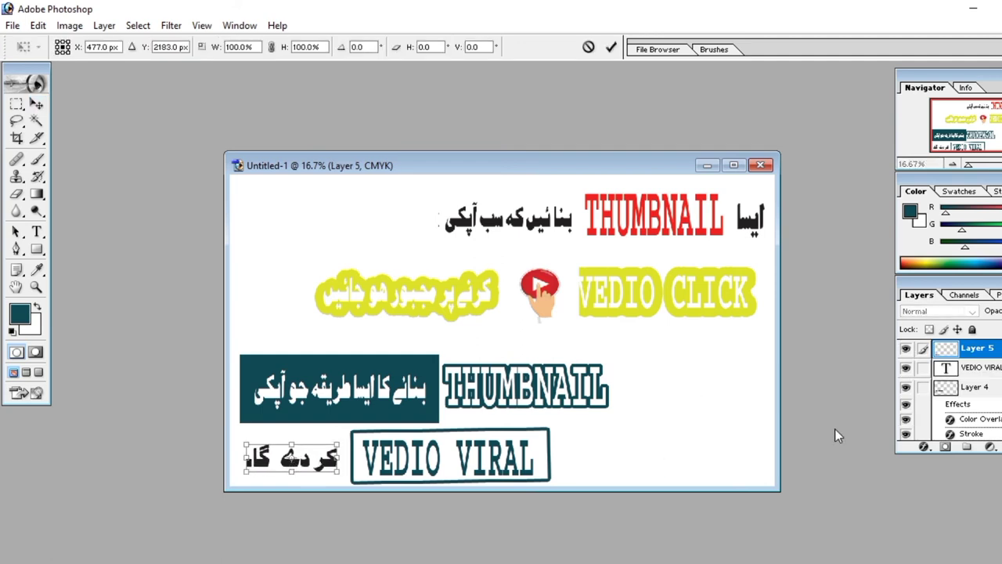
pyautogui.press('Return')
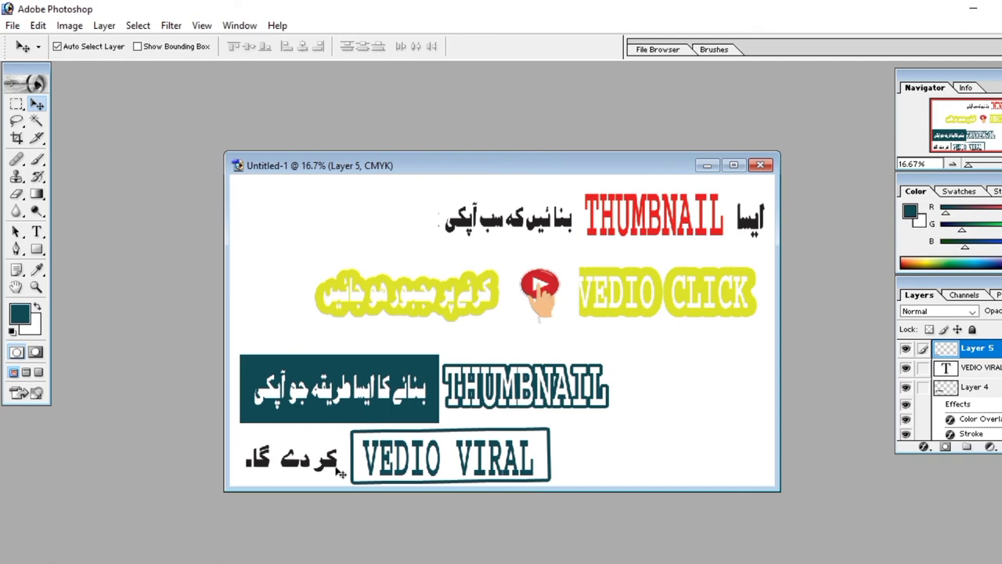
pyautogui.click(923, 446)
pyautogui.click(568, 325)
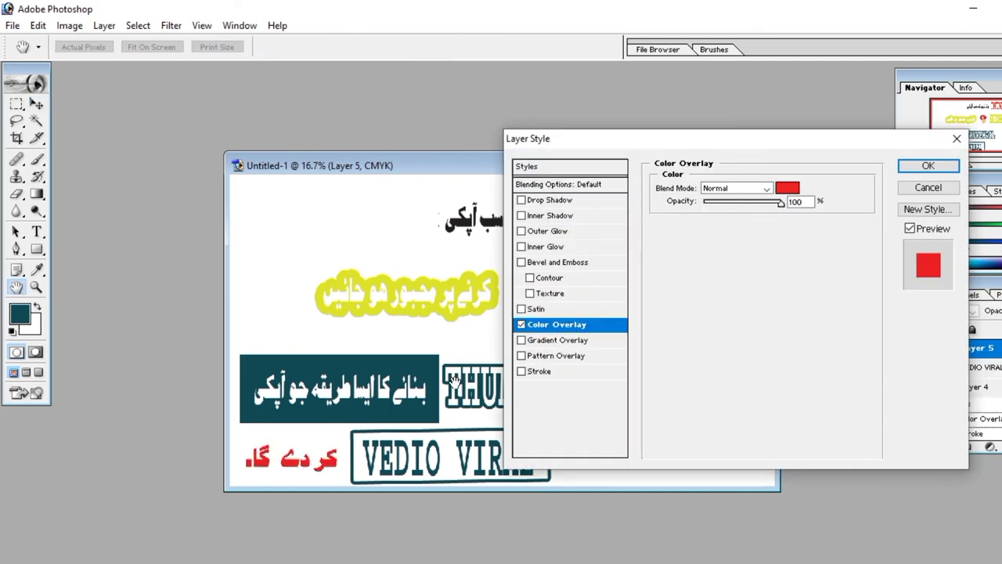
pyautogui.click(787, 188)
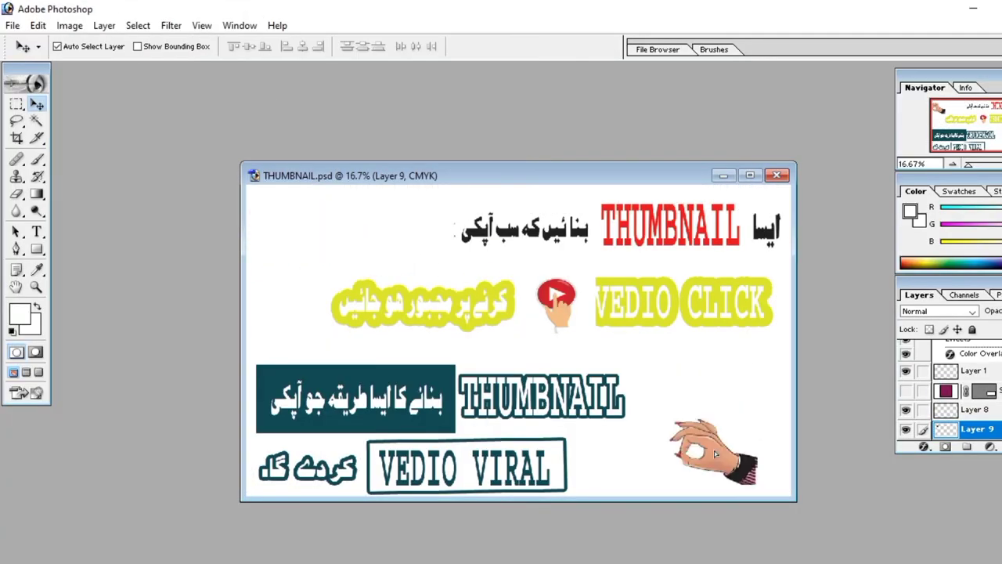
# Step: Drop the hand picture into the bottom-right corner and type 100 beside VEDIO VIRAL
pyautogui.moveTo(748, 423); pyautogui.dragTo(747, 462)
pyautogui.press('t')
pyautogui.click(651, 461)
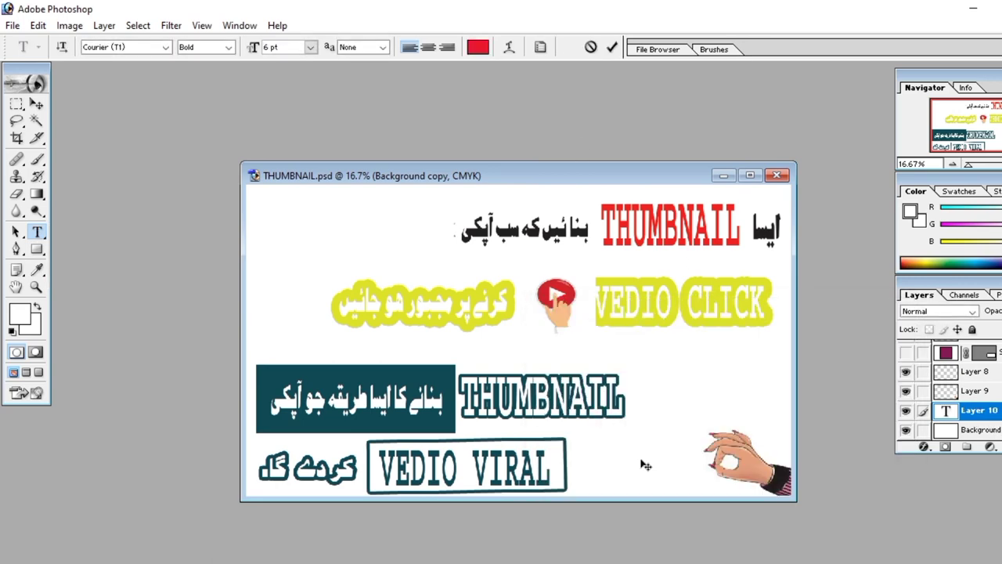
pyautogui.write('100')
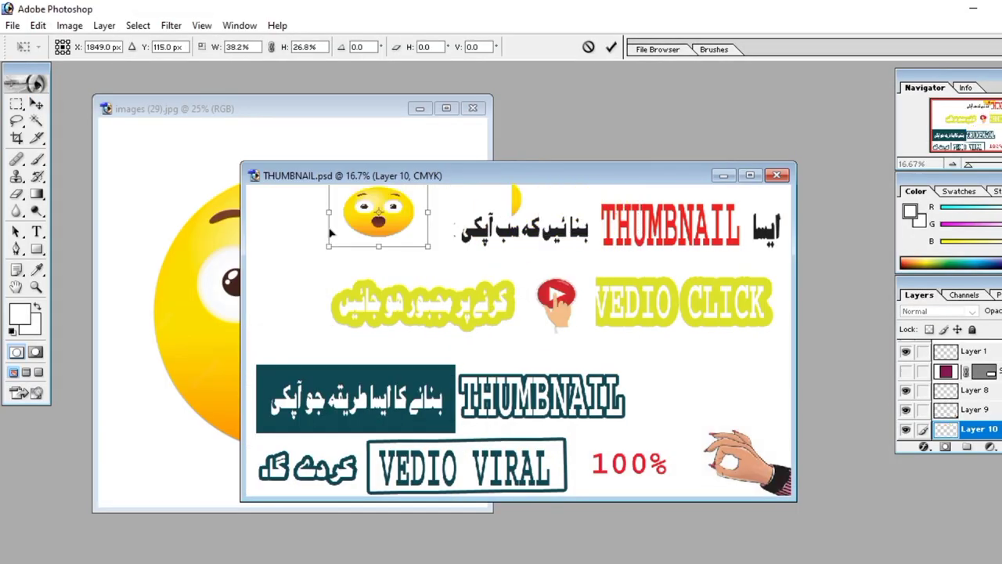
# Step: Enlarge the surprised emoji and stretch it taller beside the top Urdu line
pyautogui.moveTo(331, 233); pyautogui.dragTo(361, 235)
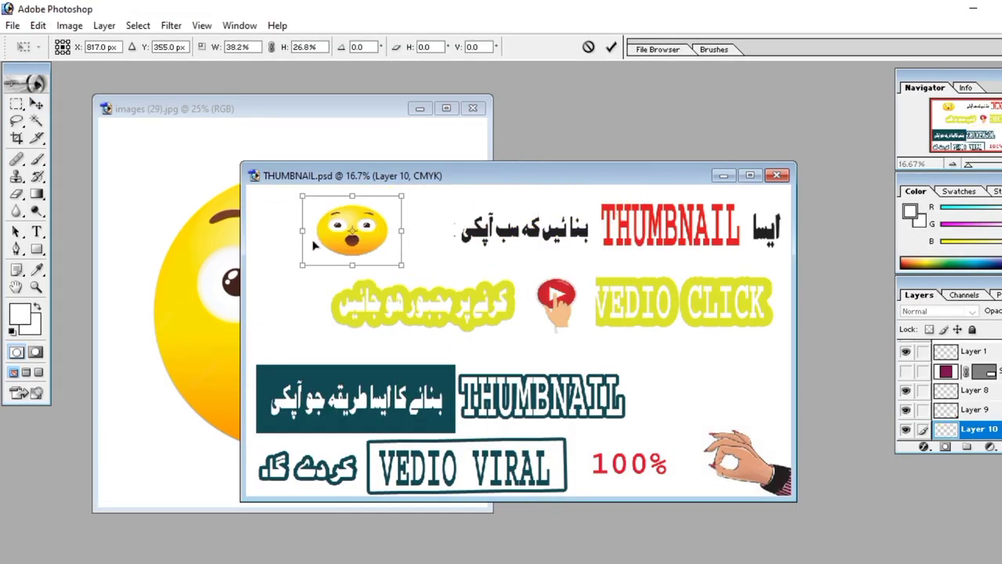
pyautogui.press('Return')
pyautogui.hotkey('ctrl', 't')
pyautogui.moveTo(415, 266); pyautogui.dragTo(414, 292)
pyautogui.press('Return')
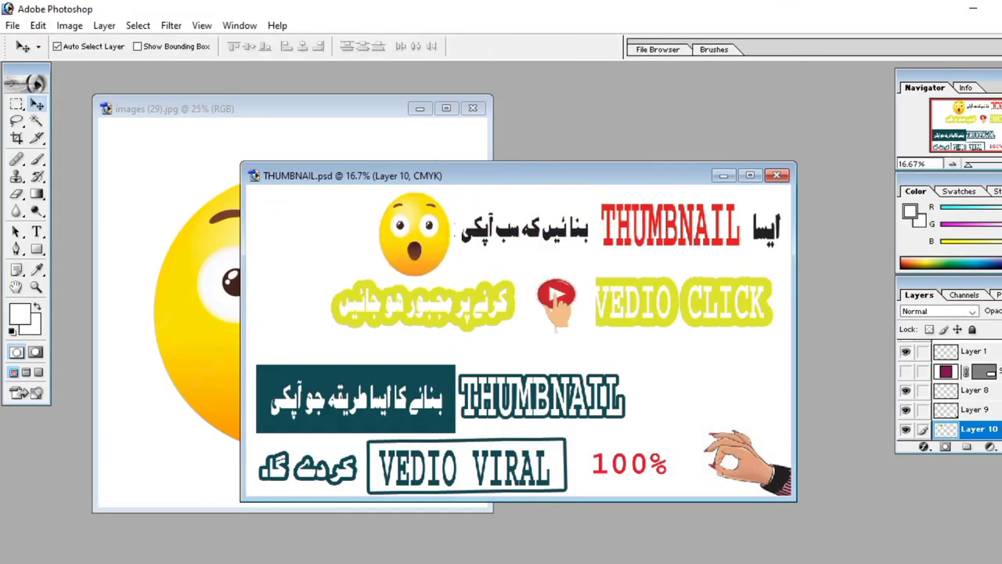
# Step: Bring in the TS logo from ts copy.jpg, shrink it top-left, and close the source
pyautogui.hotkey('ctrl', 'o')
pyautogui.doubleClick(130, 231)
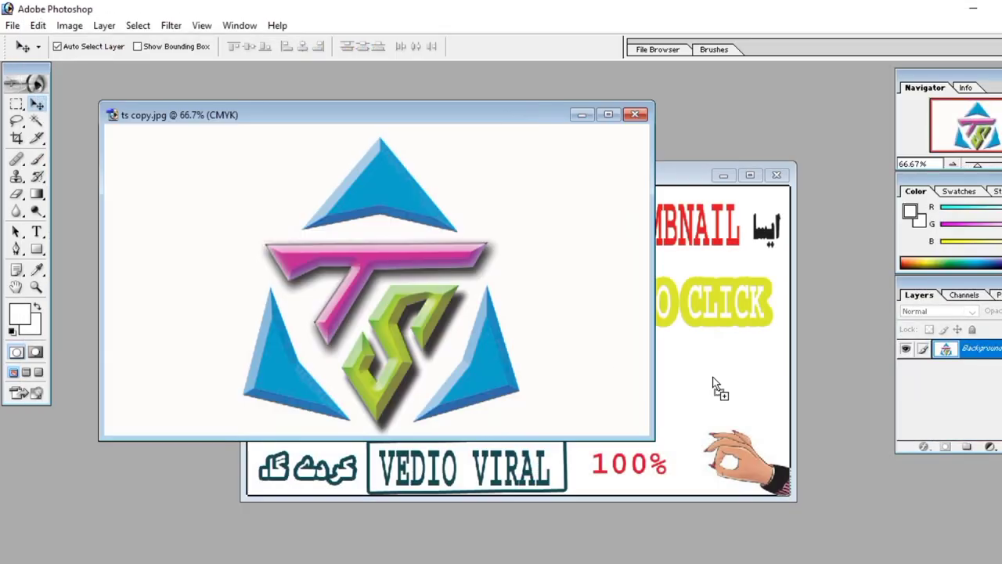
pyautogui.moveTo(376, 298); pyautogui.dragTo(281, 219)
pyautogui.hotkey('ctrl', 't')
pyautogui.moveTo(365, 265); pyautogui.dragTo(333, 241)
pyautogui.press('Return')
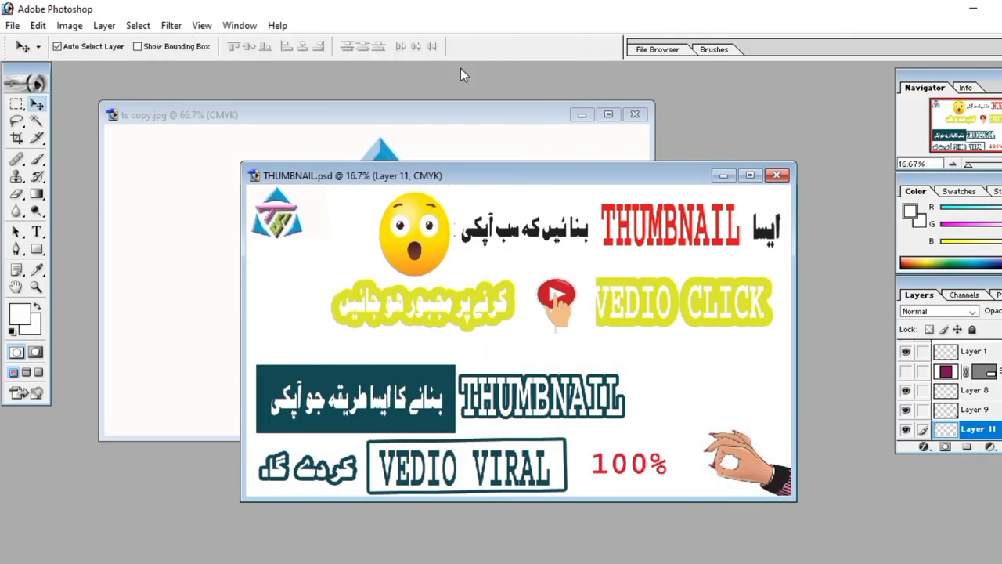
pyautogui.click(634, 114)
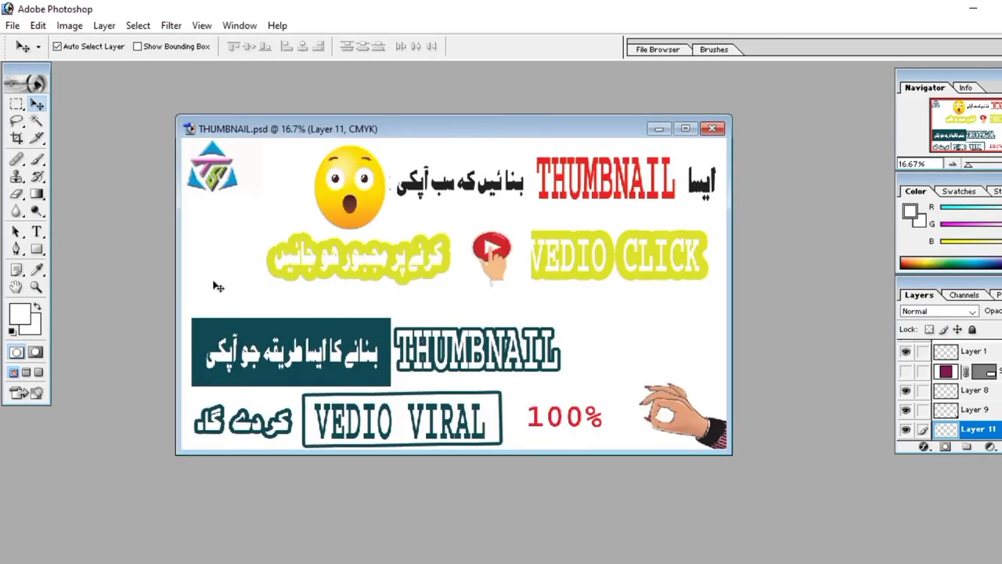